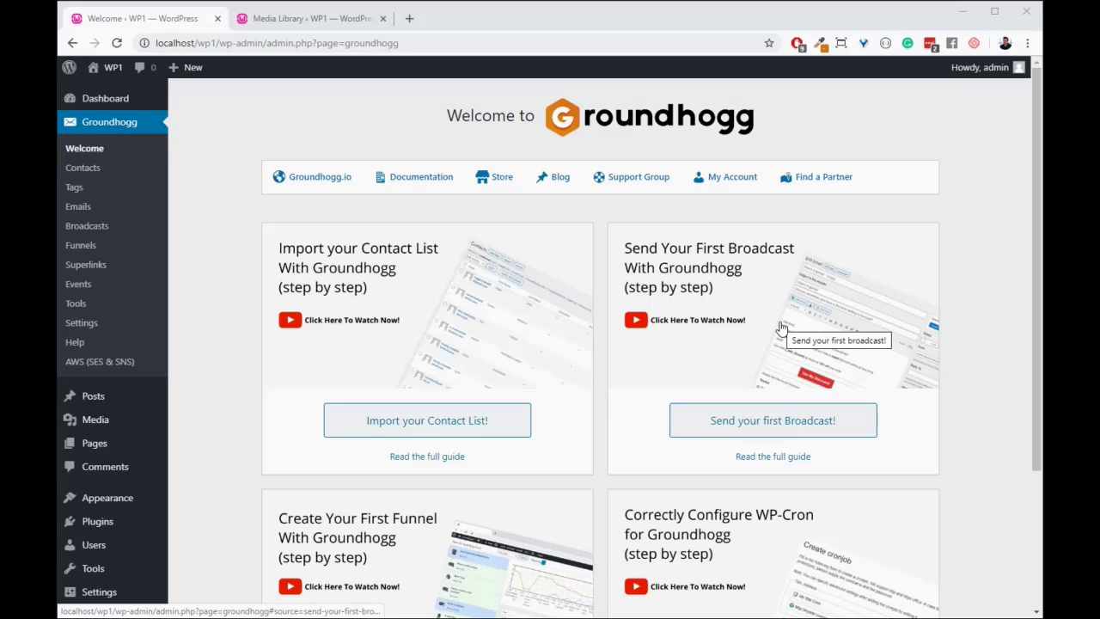
- Go to Groundhogg Funnels and start a new funnel to reach the template list
click(105, 258)
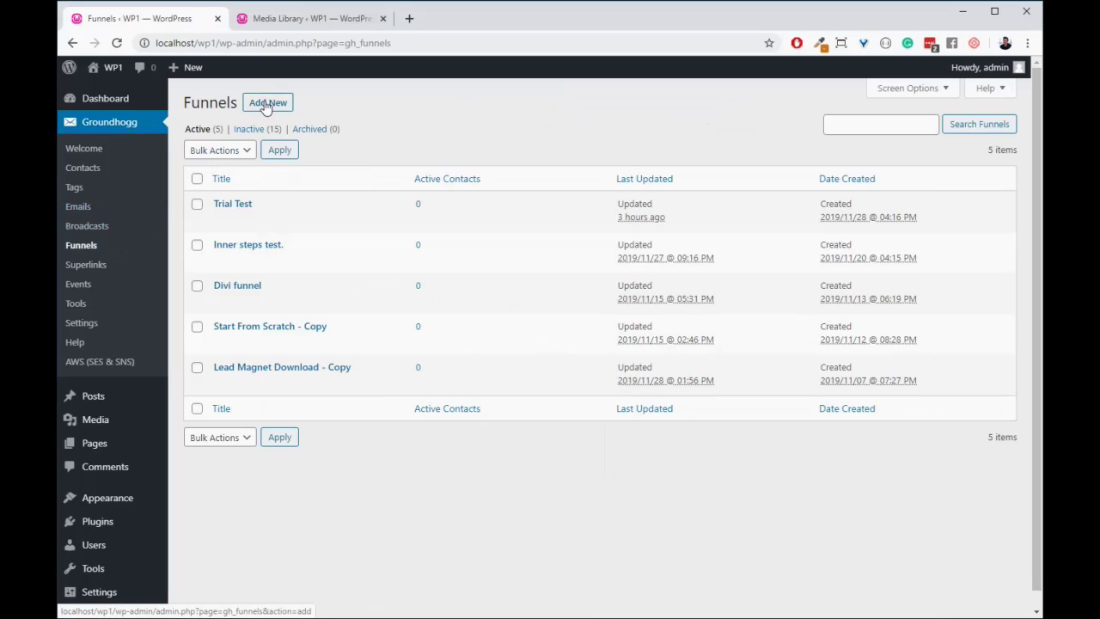
click(267, 103)
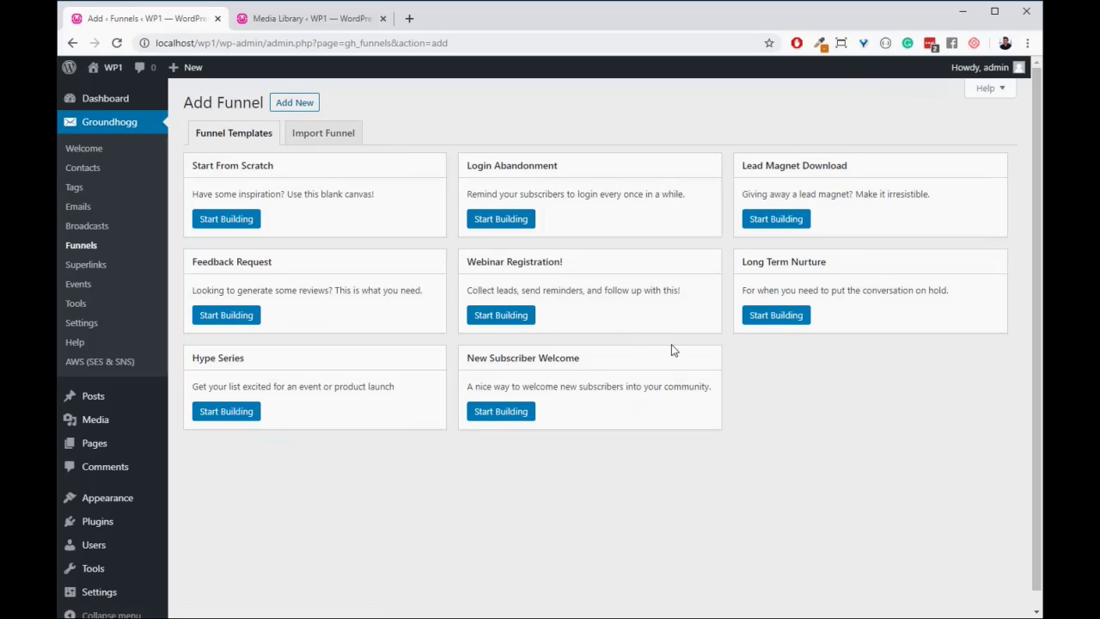
- Build from the Lead Magnet Download template and retitle it 'Demo Lead Magnet Funnel'
click(776, 220)
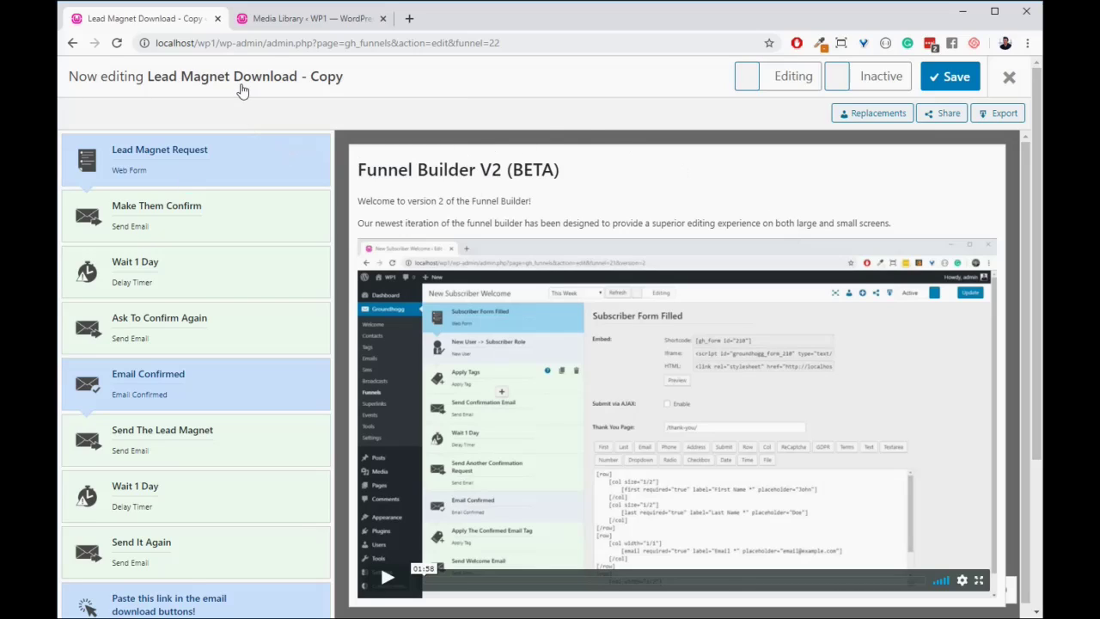
click(242, 86)
key(ctrl+a)
key(BackSpace)
text(Demon)
key(BackSpace)
text(:Le)
key(BackSpace)
key(BackSpace)
key(BackSpace)
text(Lead Magnet Funnel)
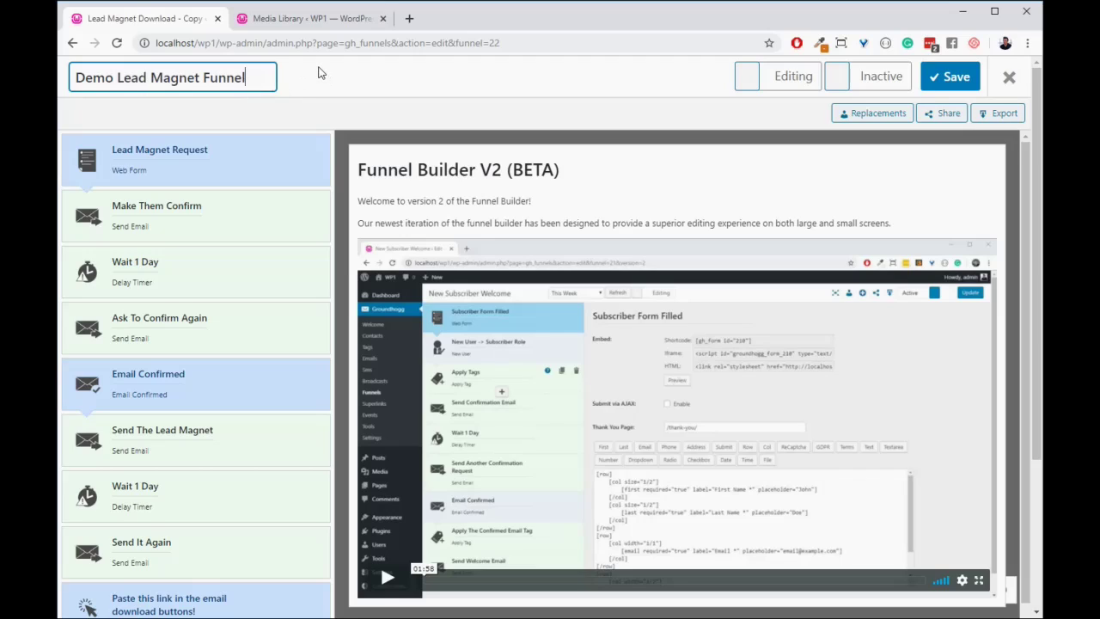
click(319, 73)
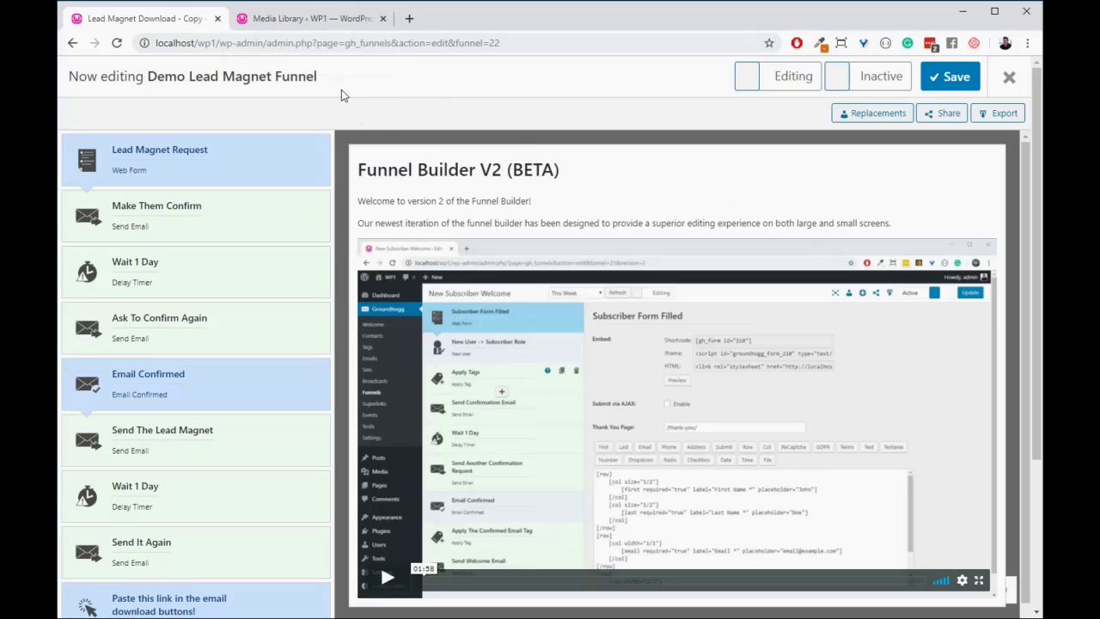
- Copy the file URL of Demo-Lead-Magnet.pdf from its Media Library attachment details
click(327, 26)
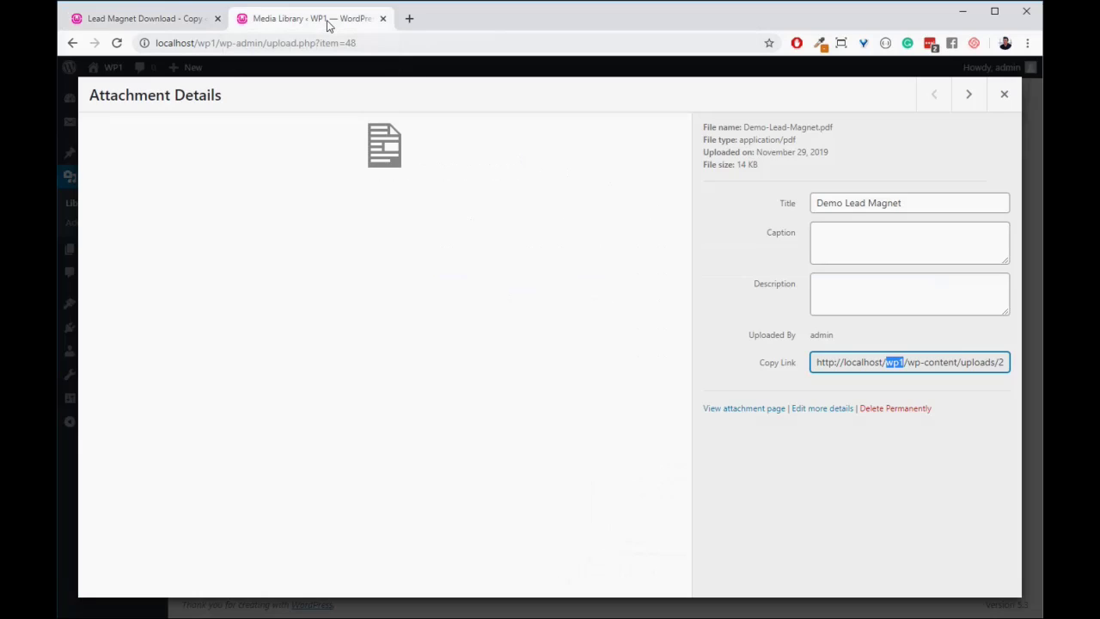
click(1002, 101)
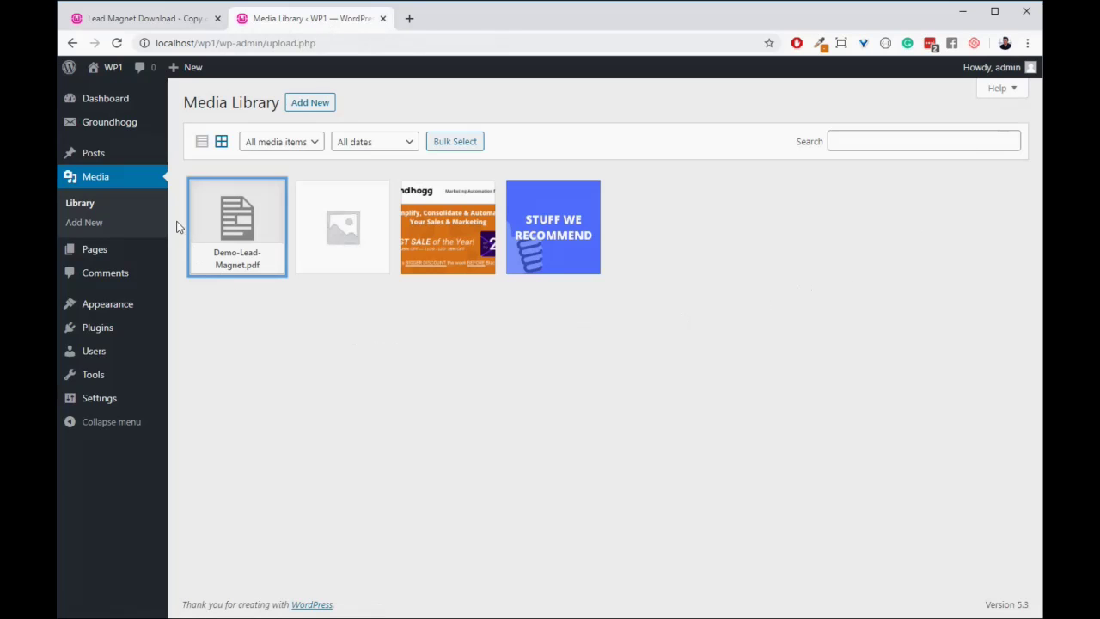
click(247, 257)
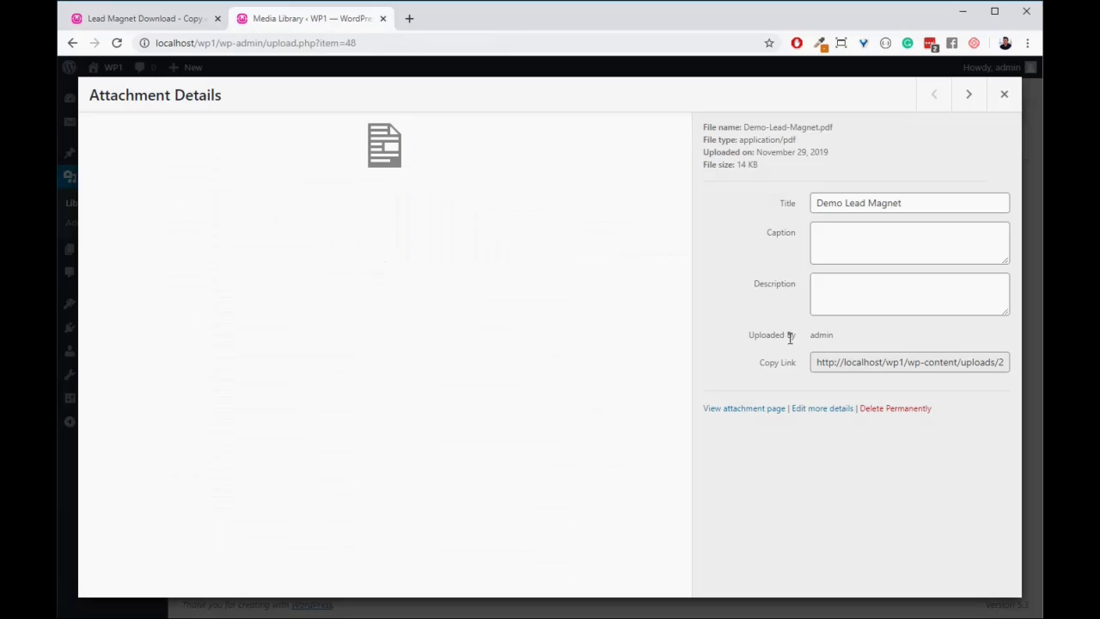
click(834, 362)
triple_click(834, 361)
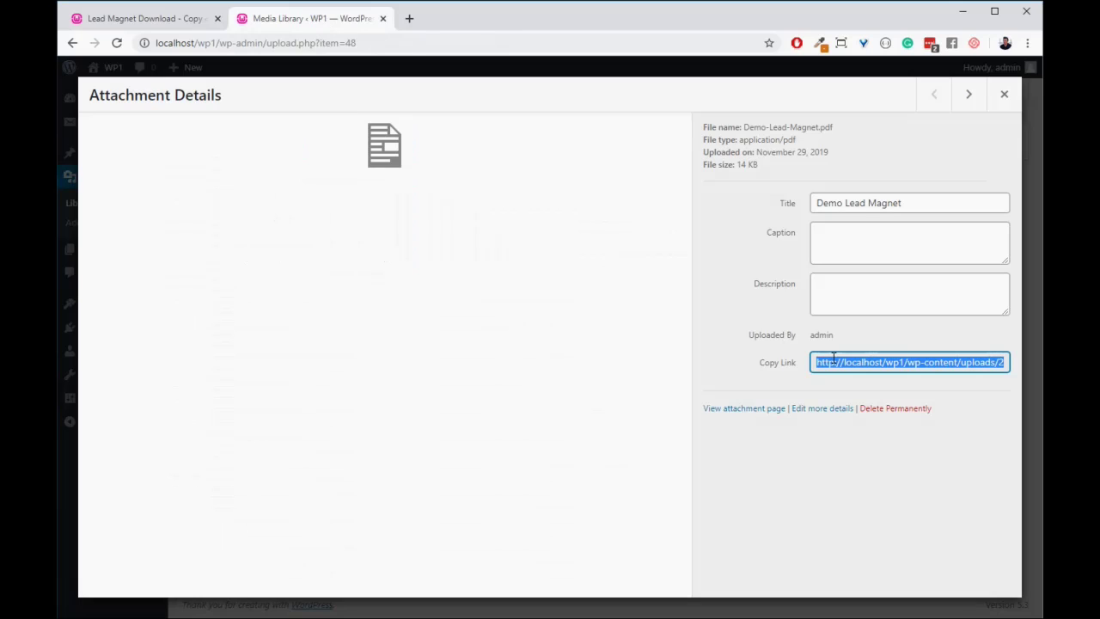
click(1004, 96)
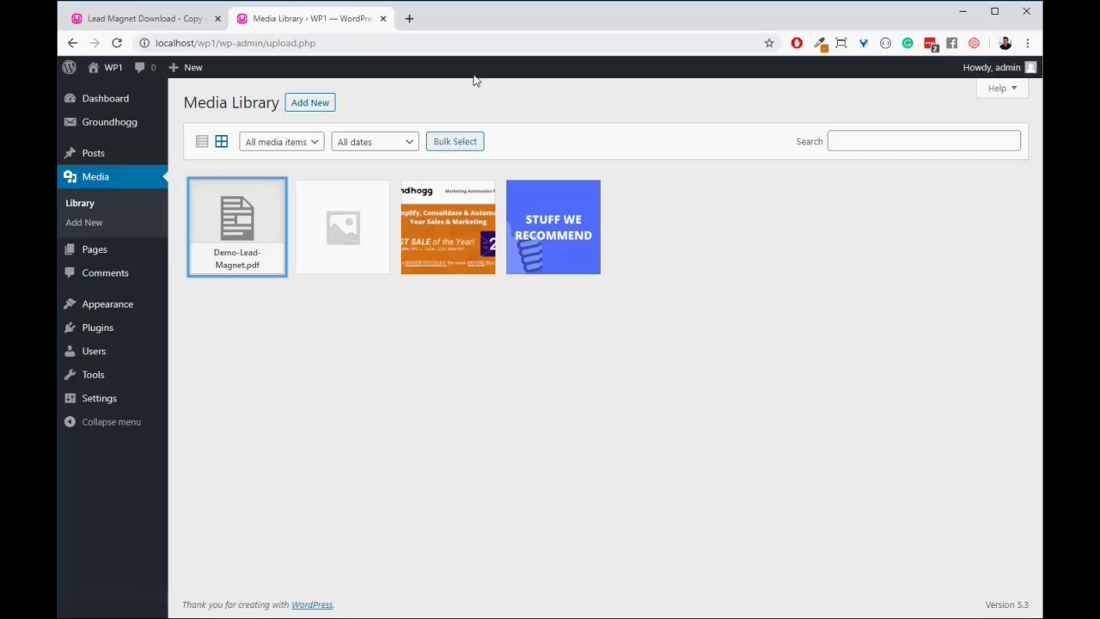
- Point the Link Click step's Redirect To at the PDF URL, save, and copy the tracking link
click(145, 23)
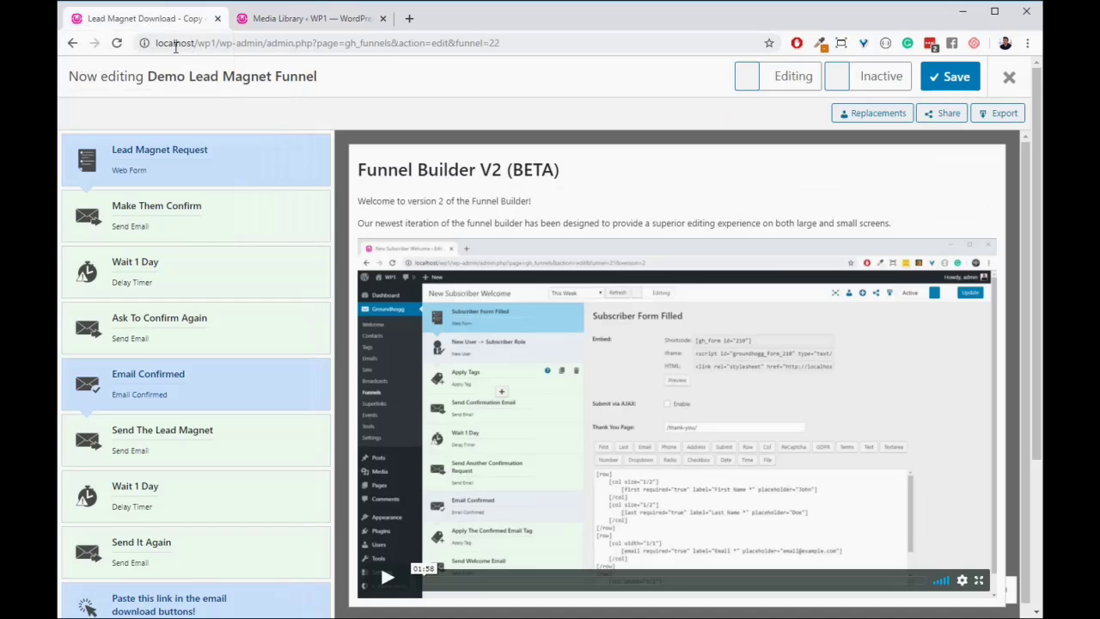
scroll(256, 284, down, 2)
scroll(256, 284, down, 2)
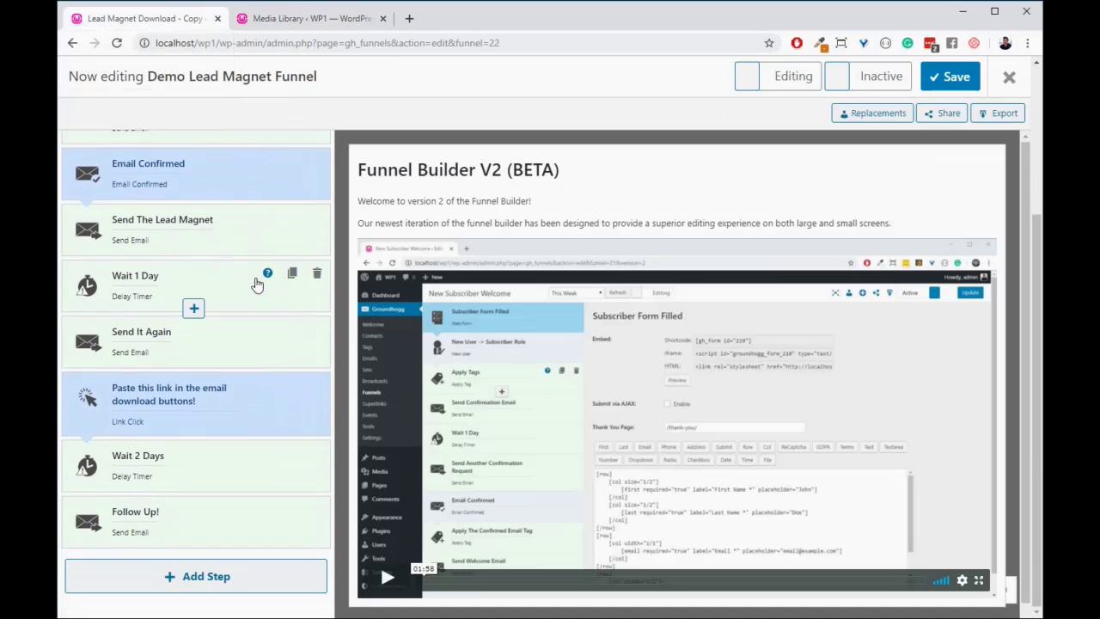
click(215, 407)
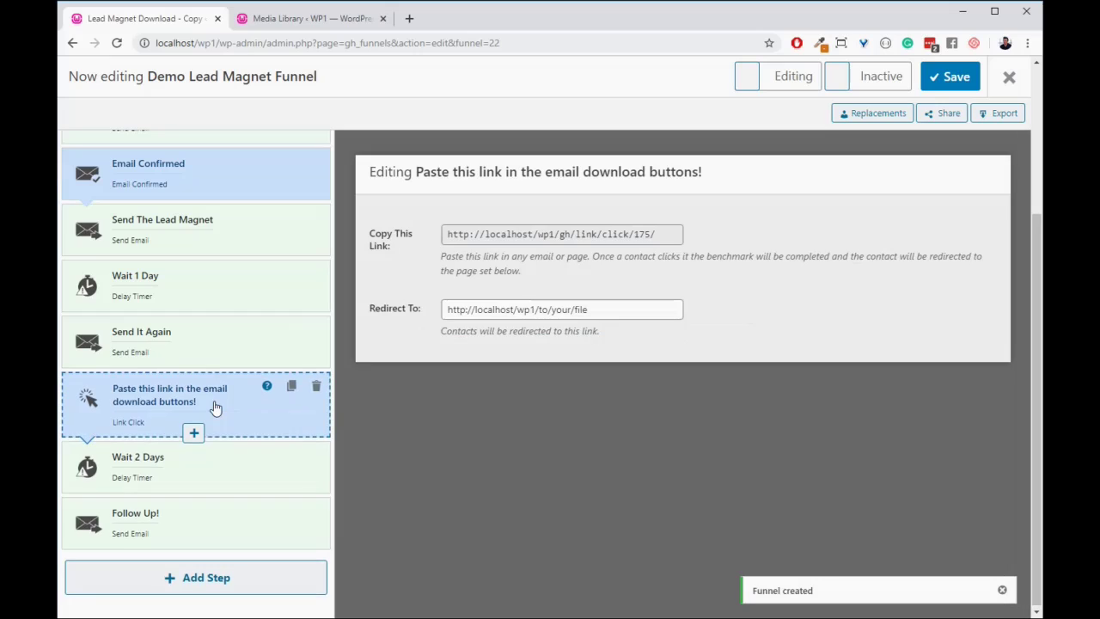
triple_click(496, 315)
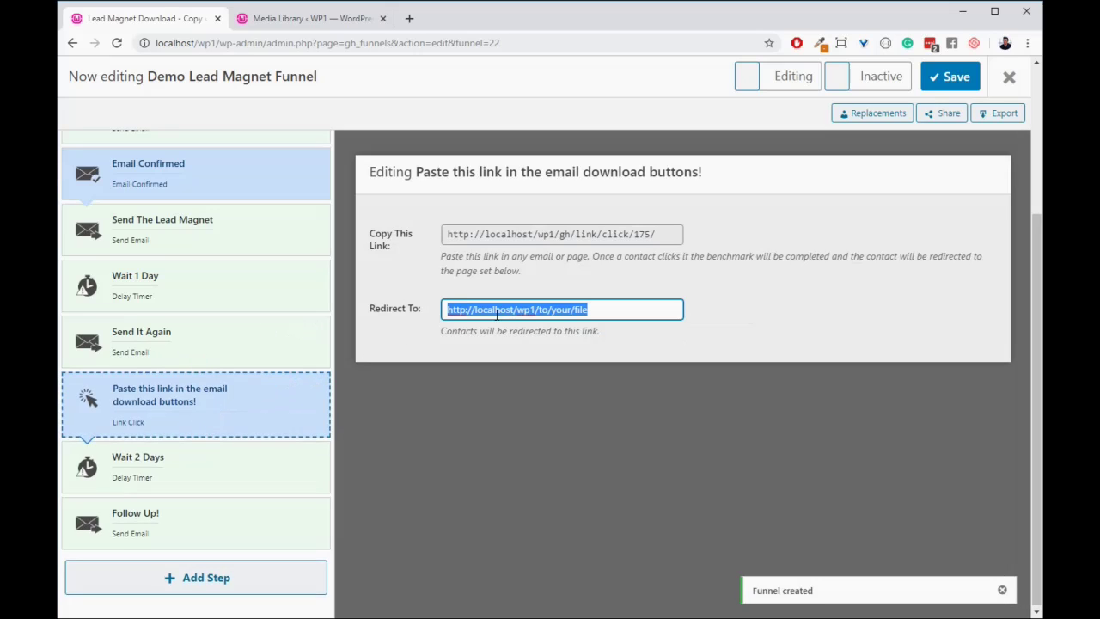
key(ctrl+v)
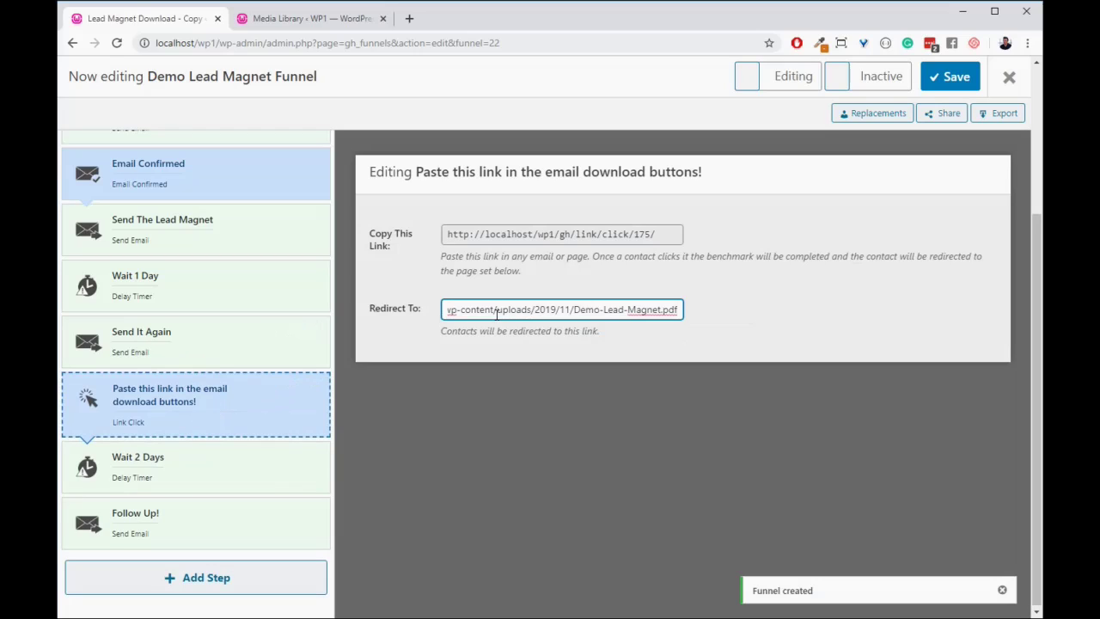
click(946, 80)
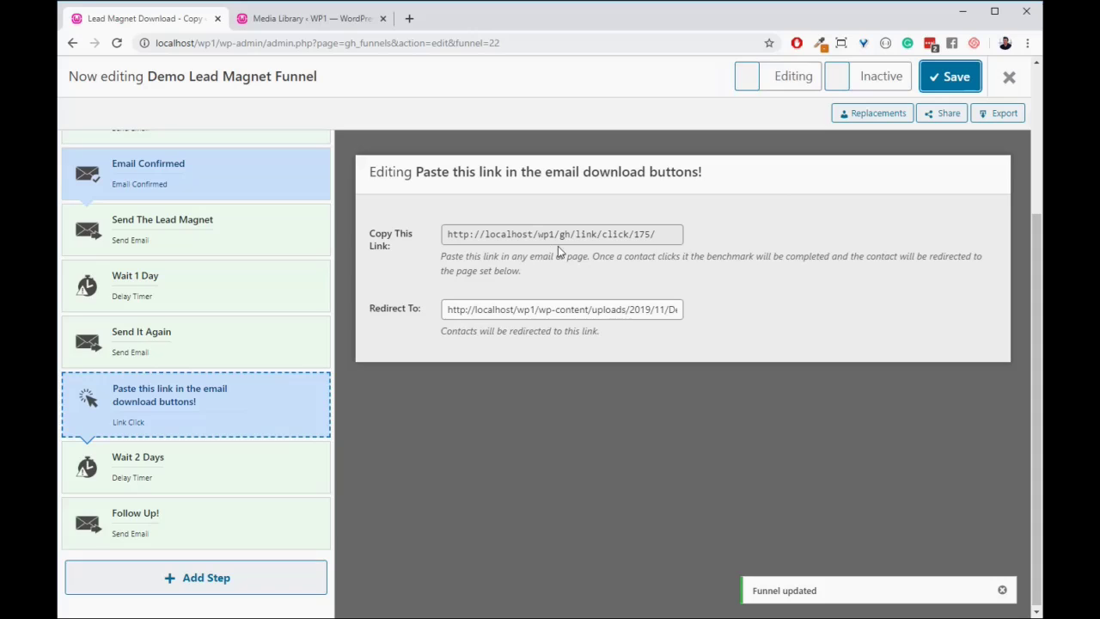
triple_click(580, 240)
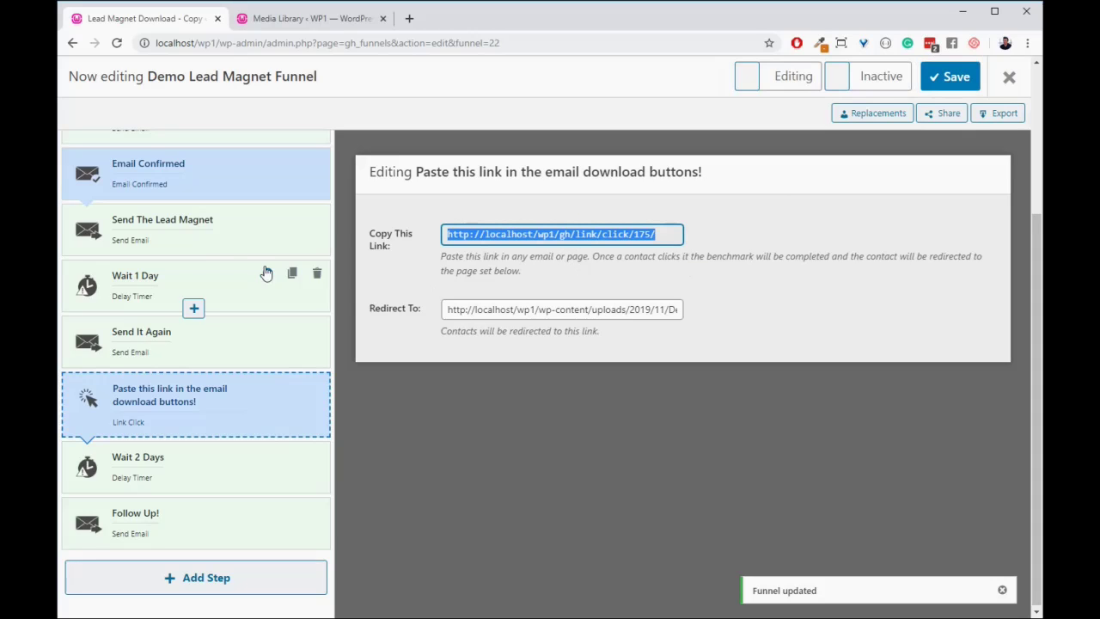
- Link the lead magnet email's 'Download My eBook Now!' button to the copied tracking URL
click(207, 233)
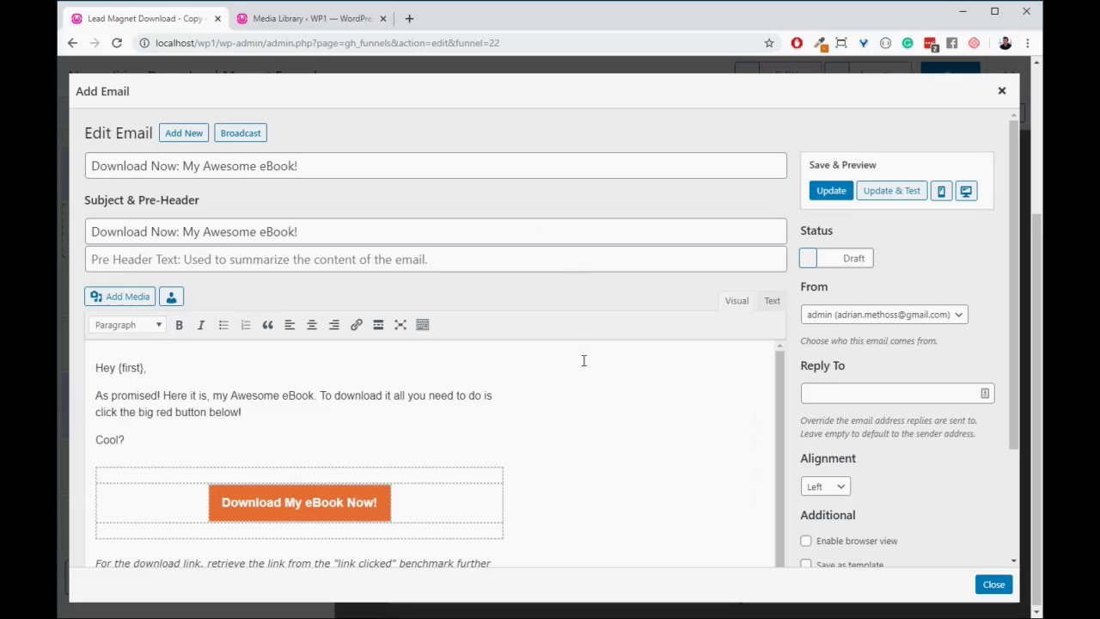
scroll(583, 360, down, 1)
scroll(793, 344, down, 3)
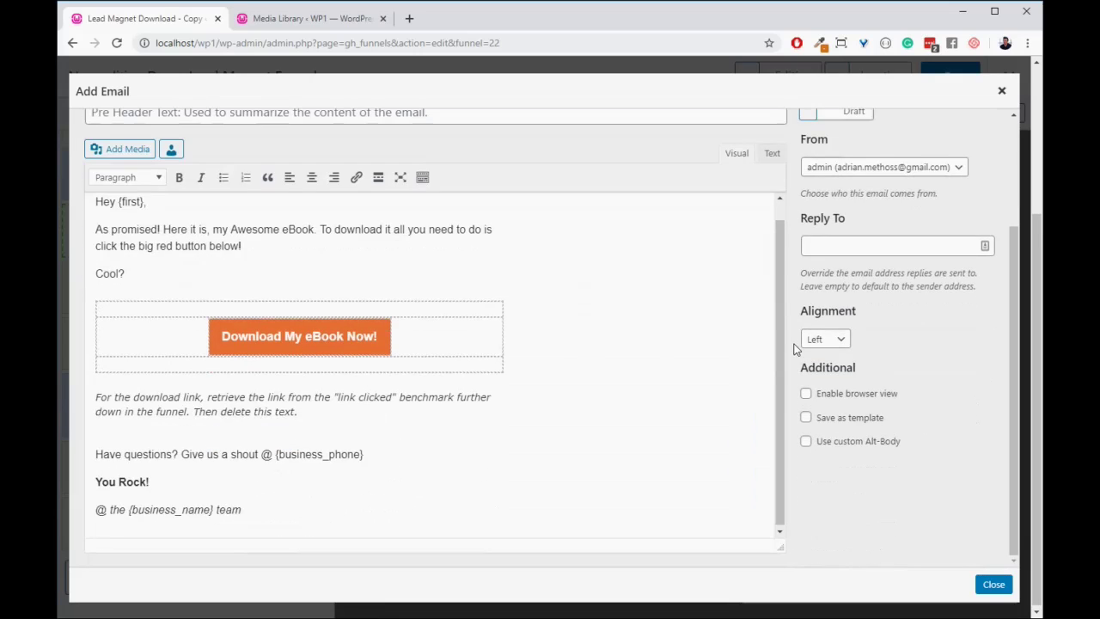
scroll(488, 356, up, 1)
scroll(487, 357, down, 1)
scroll(487, 357, up, 1)
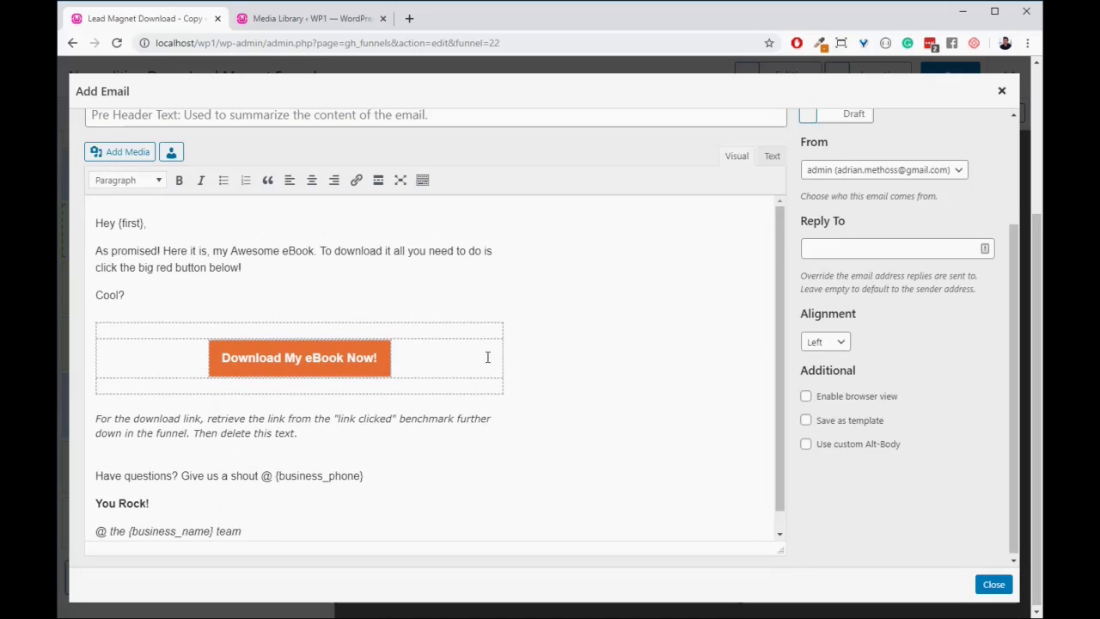
triple_click(318, 355)
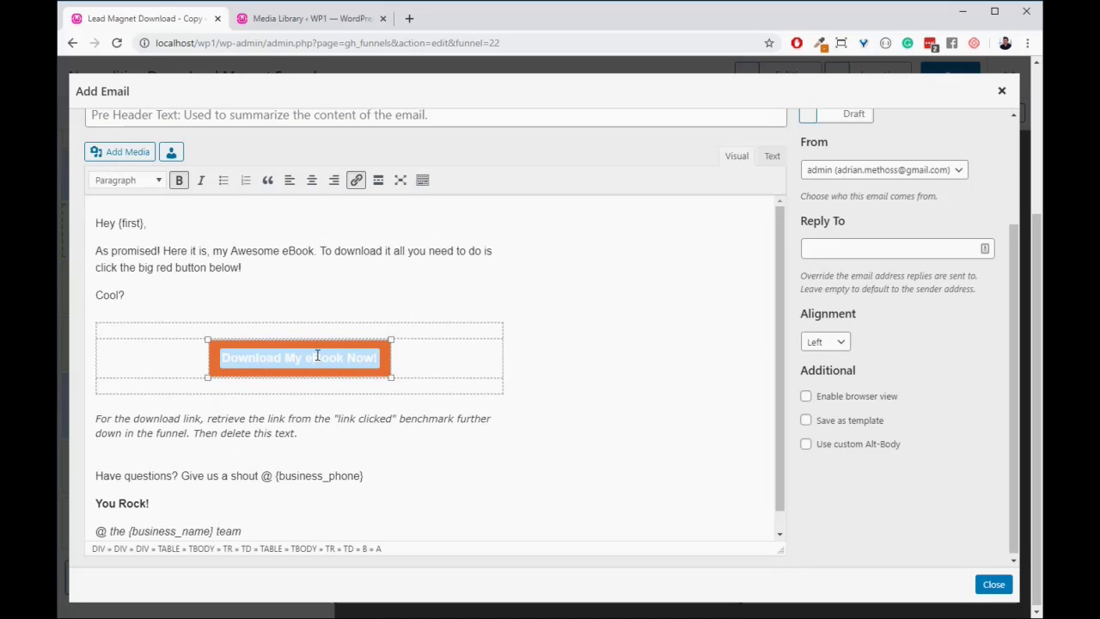
click(356, 181)
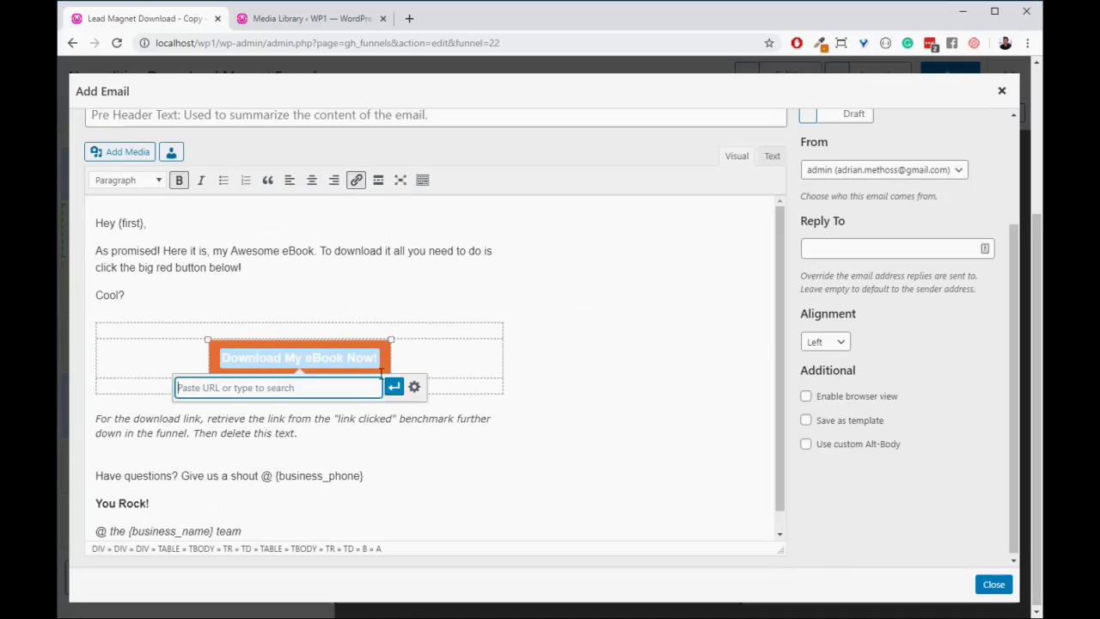
text(http://localhost/wp1/gh/link/click/175/)
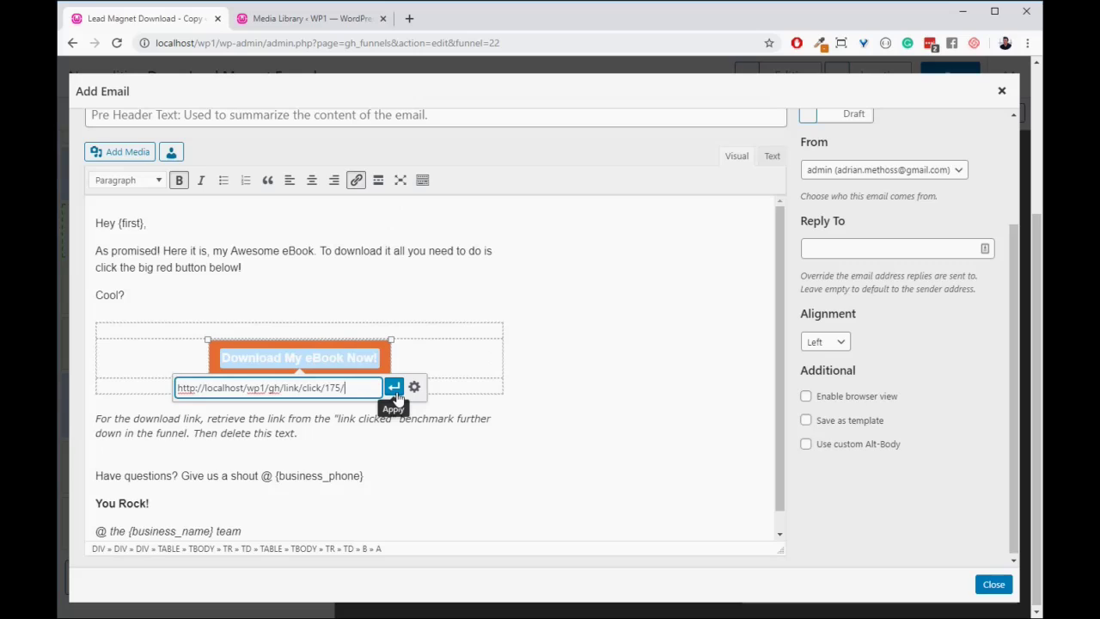
click(394, 388)
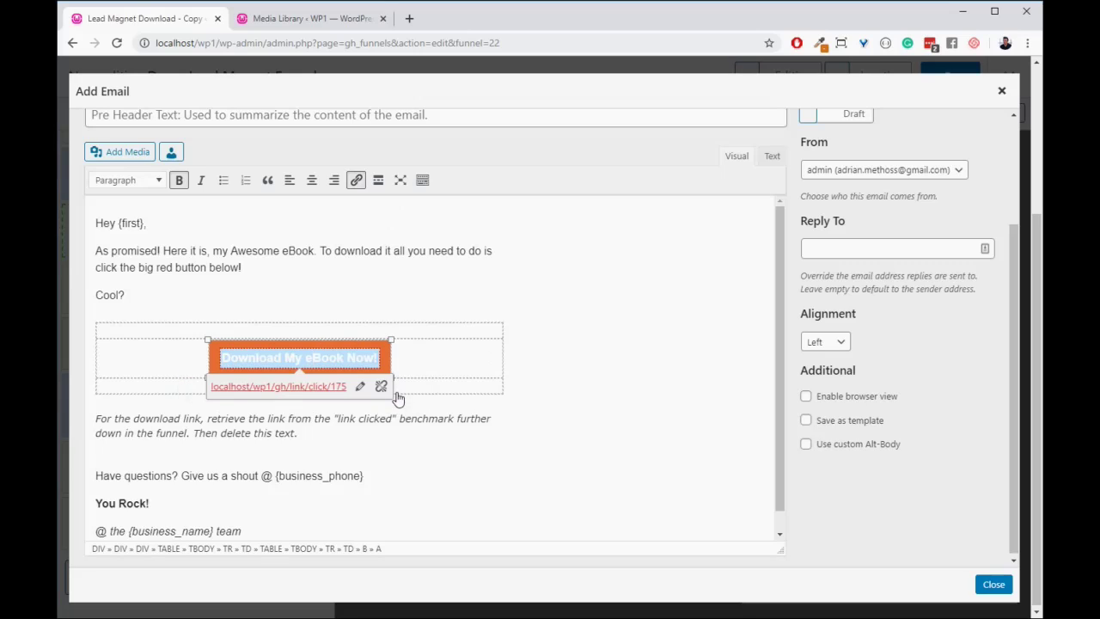
click(574, 273)
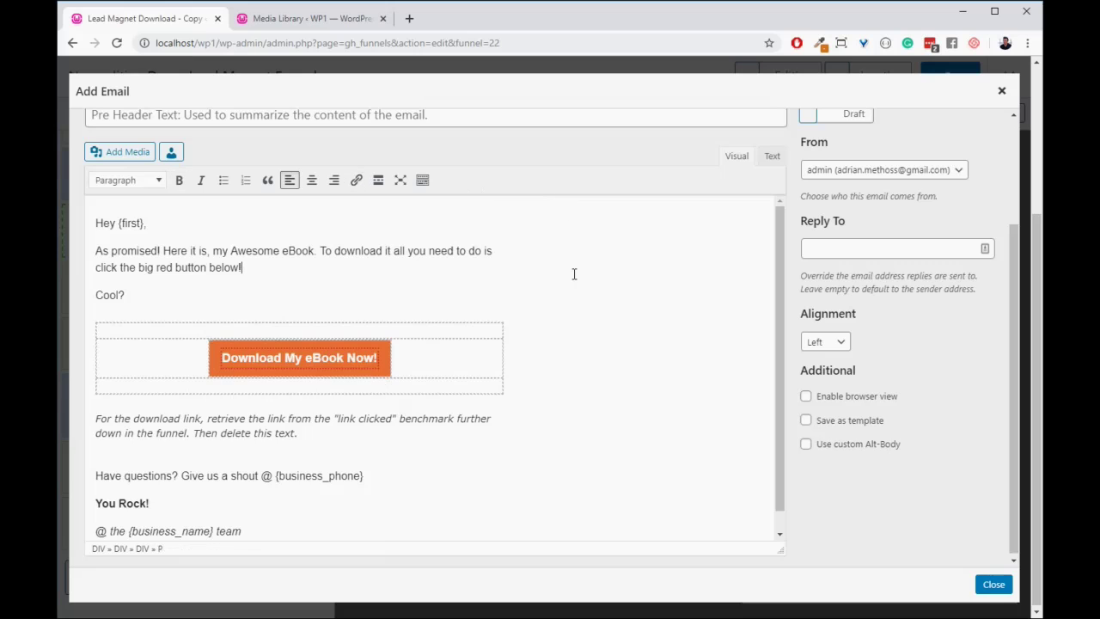
- Set 'Download Now: My Awesome eBook!' to Ready, update it, and return to the funnel
scroll(574, 273, up, 2)
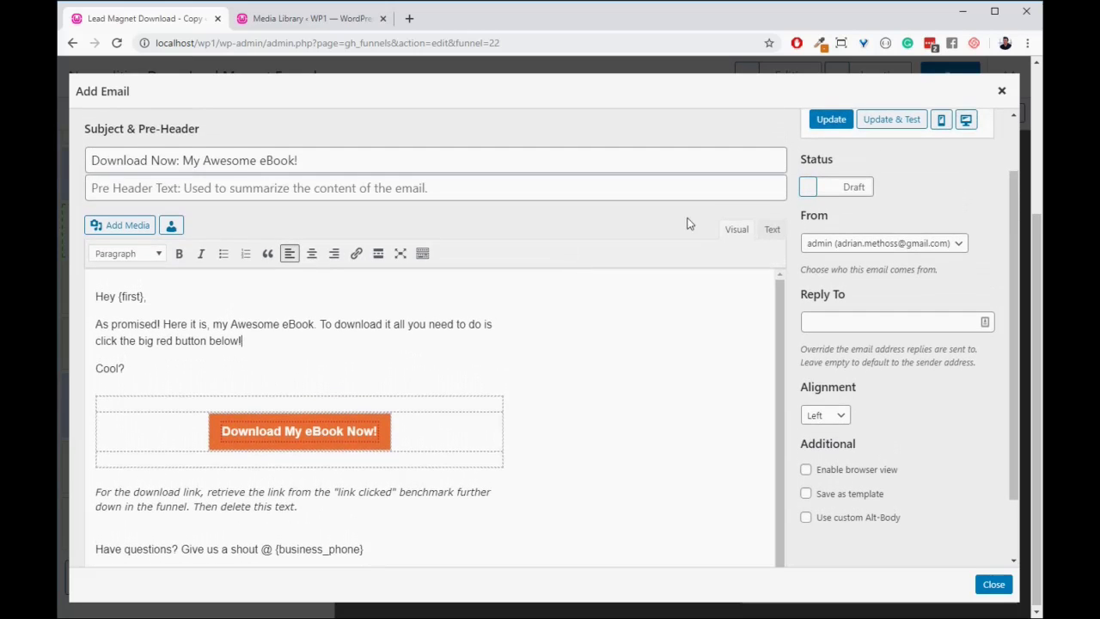
scroll(810, 184, up, 2)
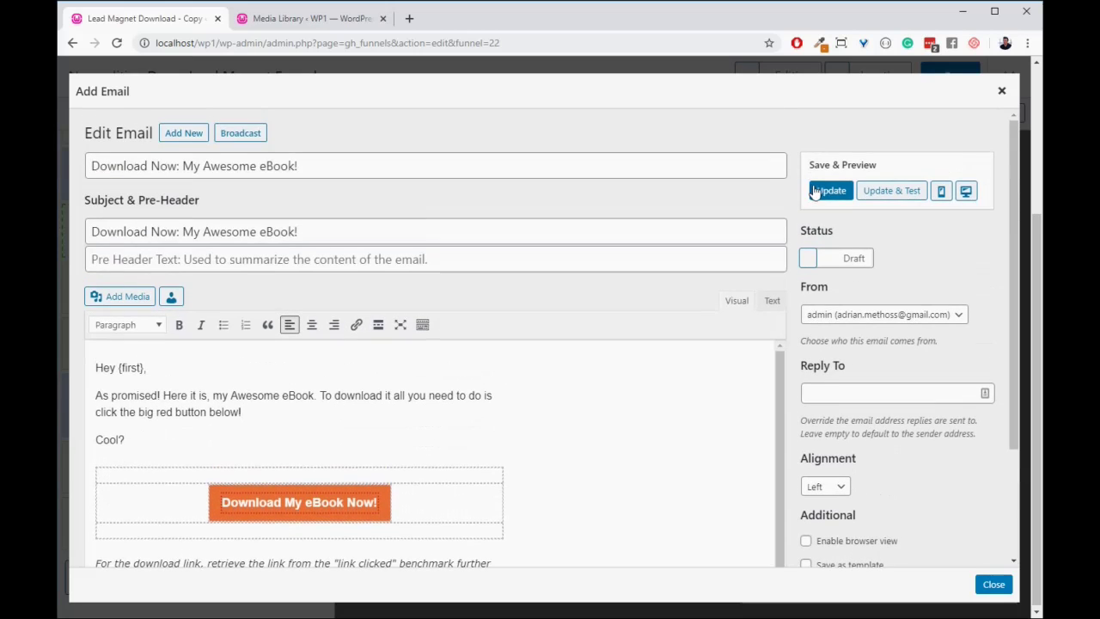
click(840, 262)
click(829, 191)
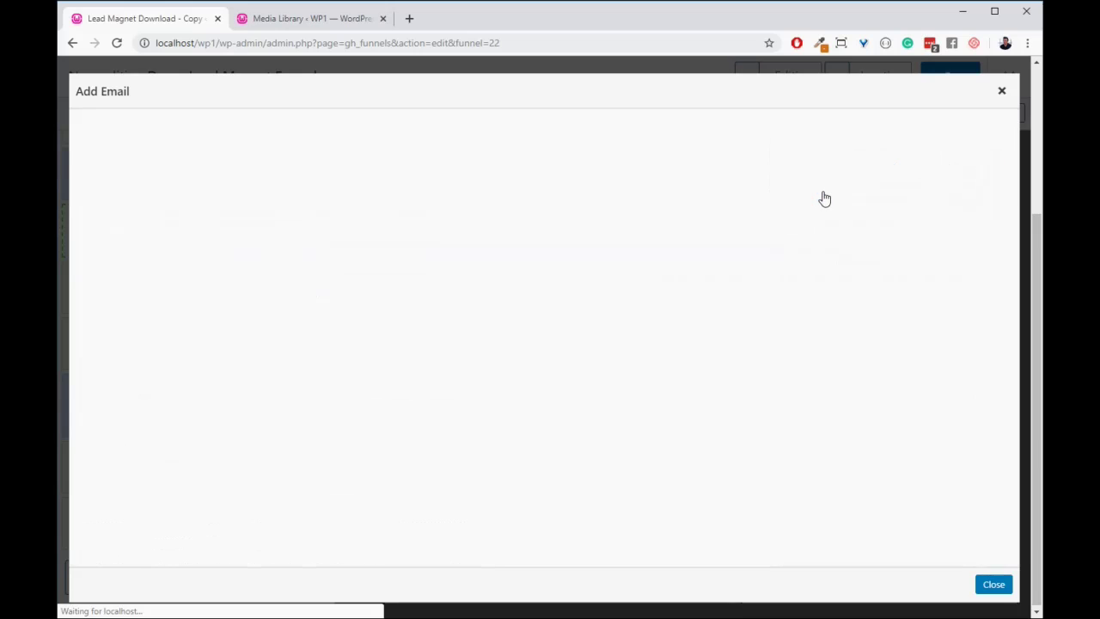
scroll(758, 384, down, 2)
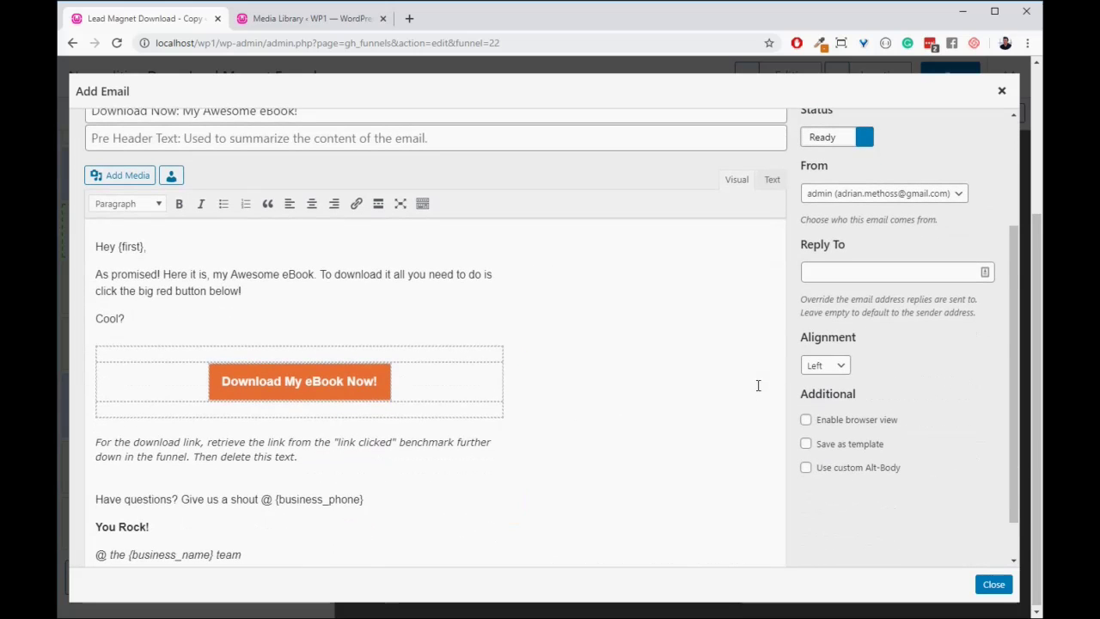
scroll(821, 537, up, 2)
scroll(825, 525, down, 2)
scroll(825, 525, up, 2)
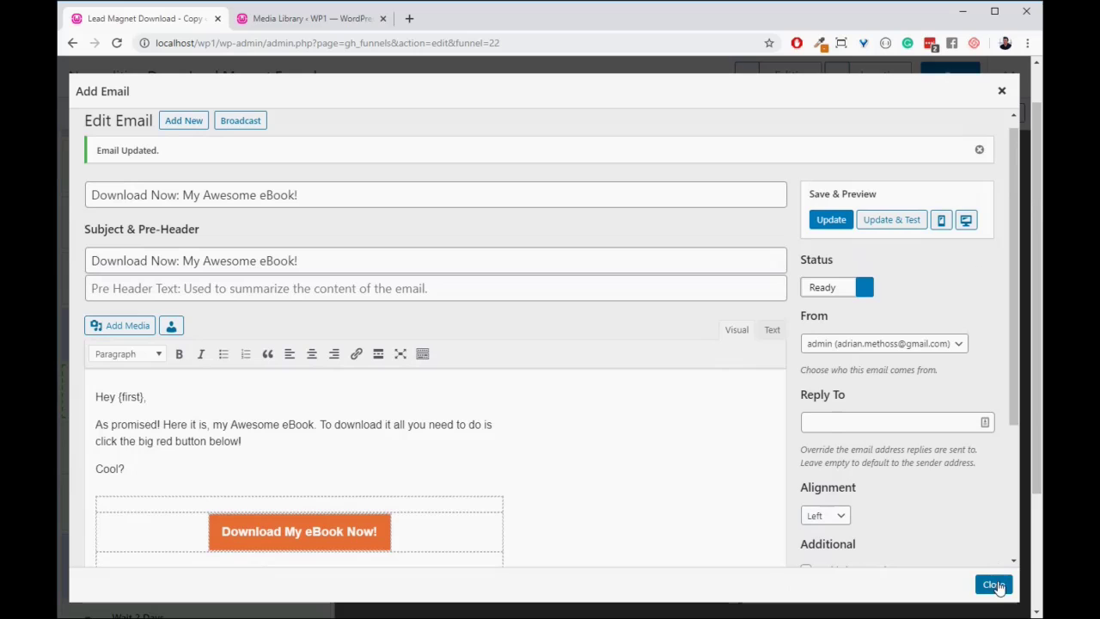
click(994, 585)
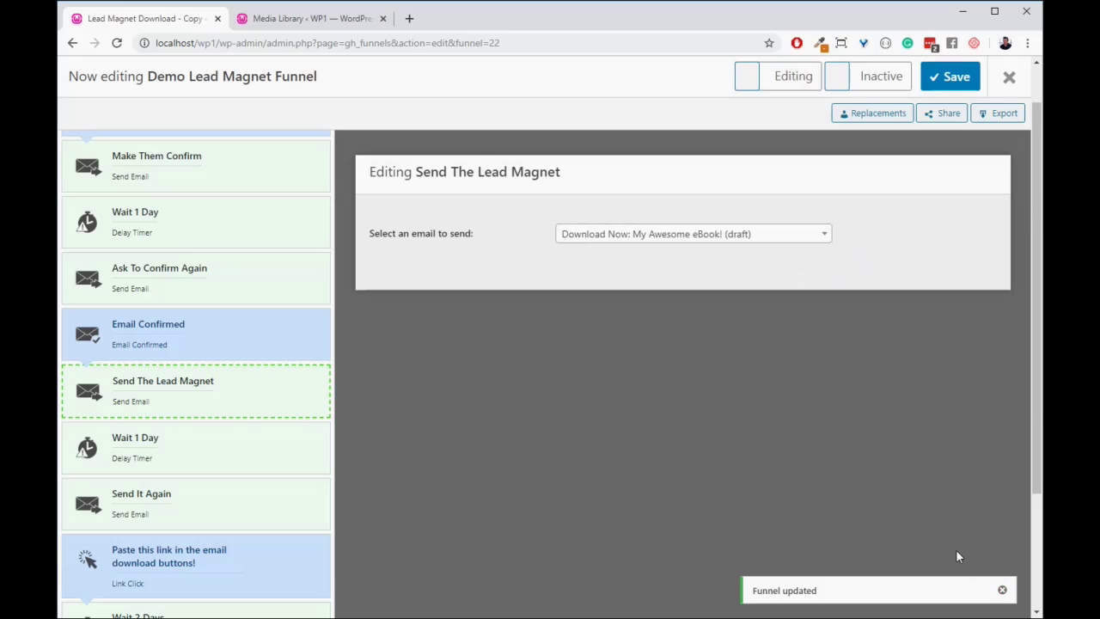
- Link the Send It Again email's download button to the copied tracking URL
scroll(467, 438, down, 2)
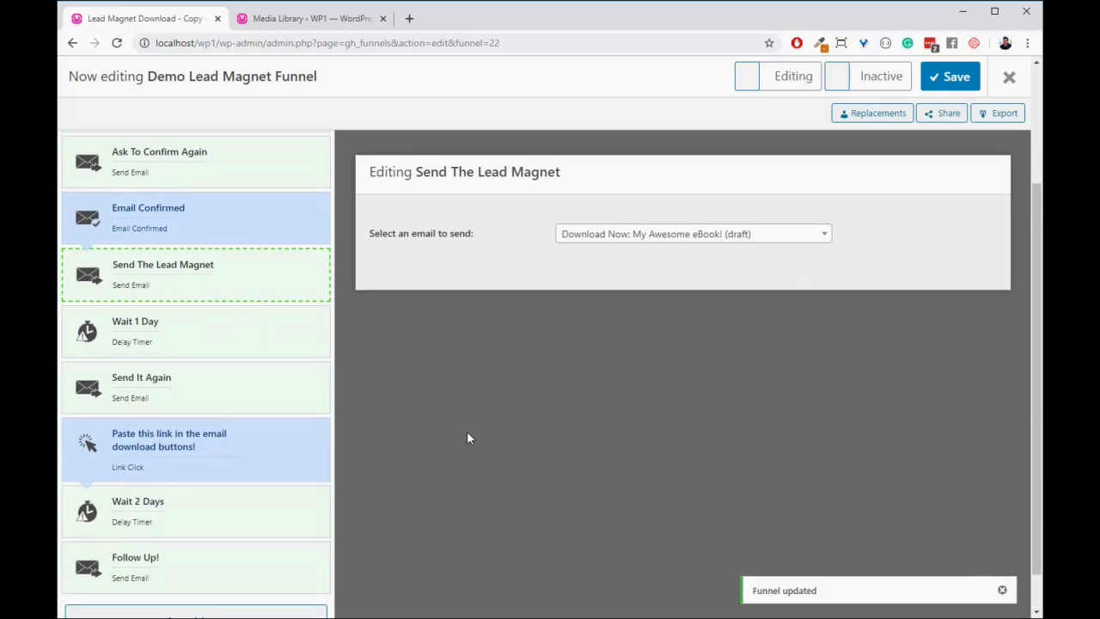
click(153, 401)
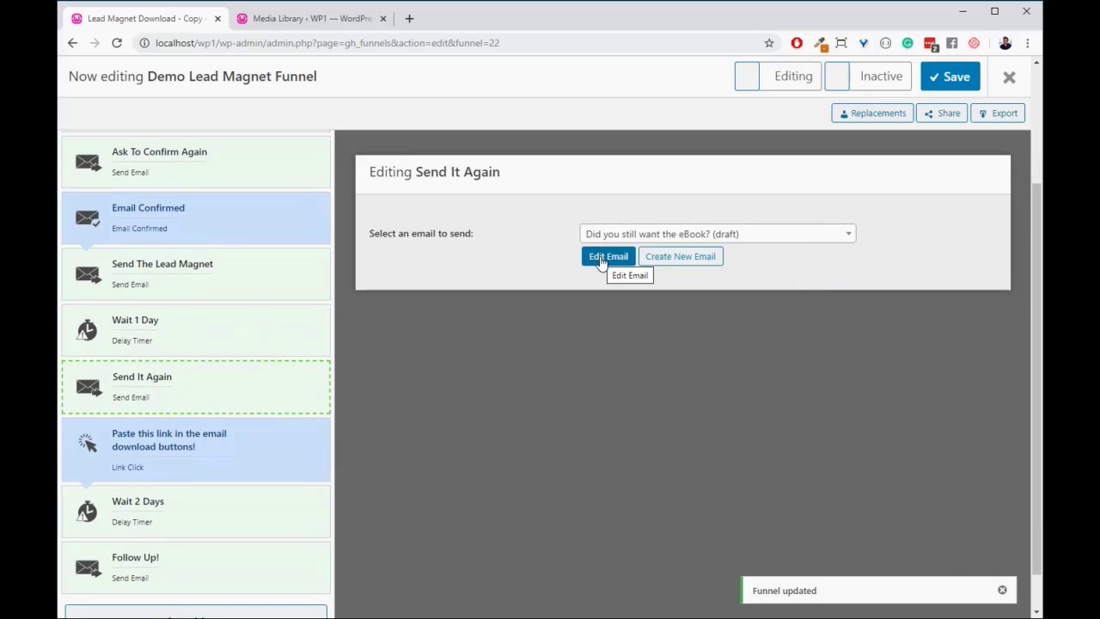
click(601, 263)
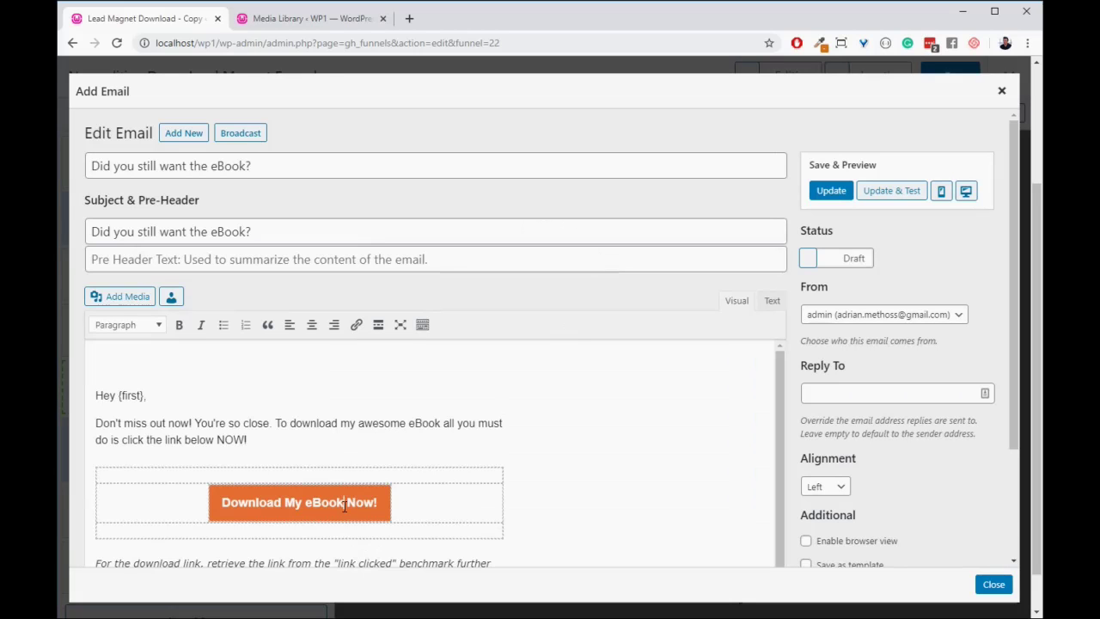
triple_click(344, 505)
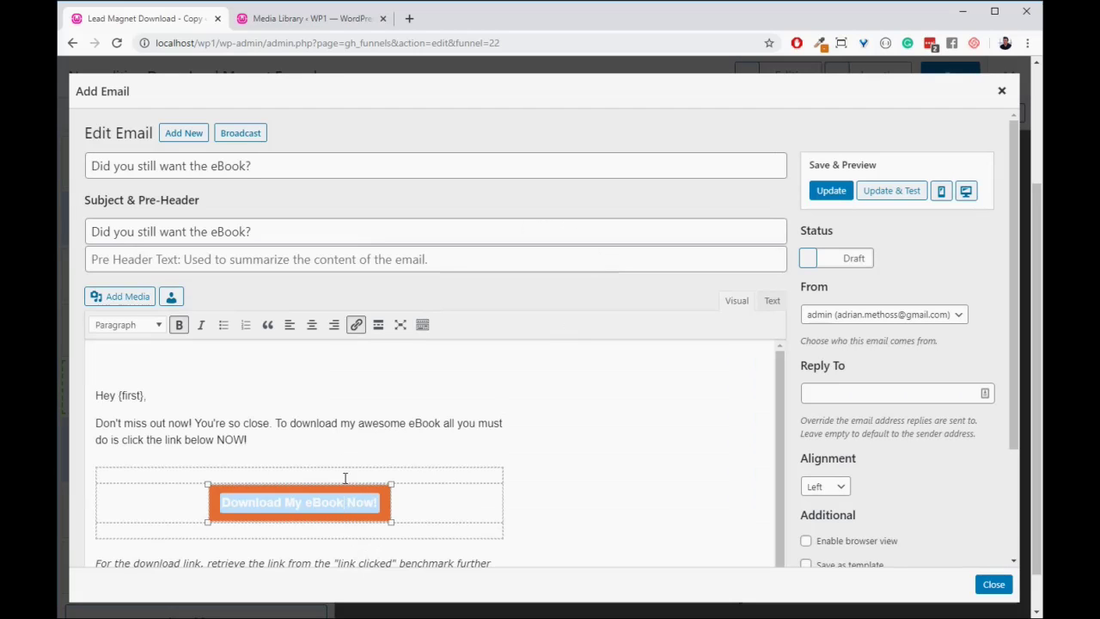
click(355, 326)
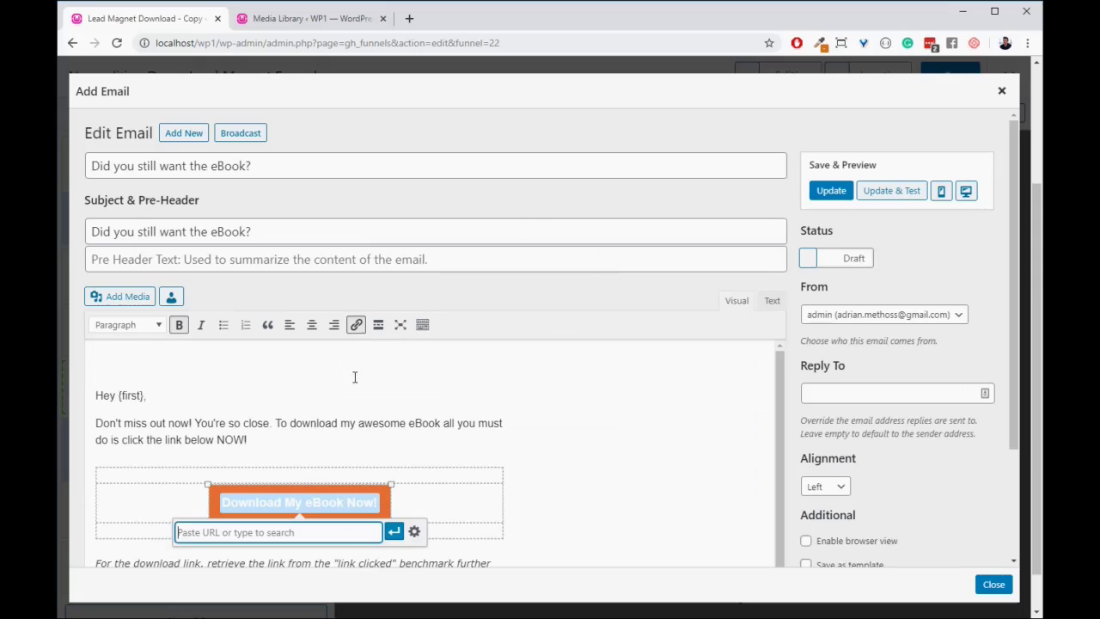
text(http://localhost/wp1/gh/link/click/175/)
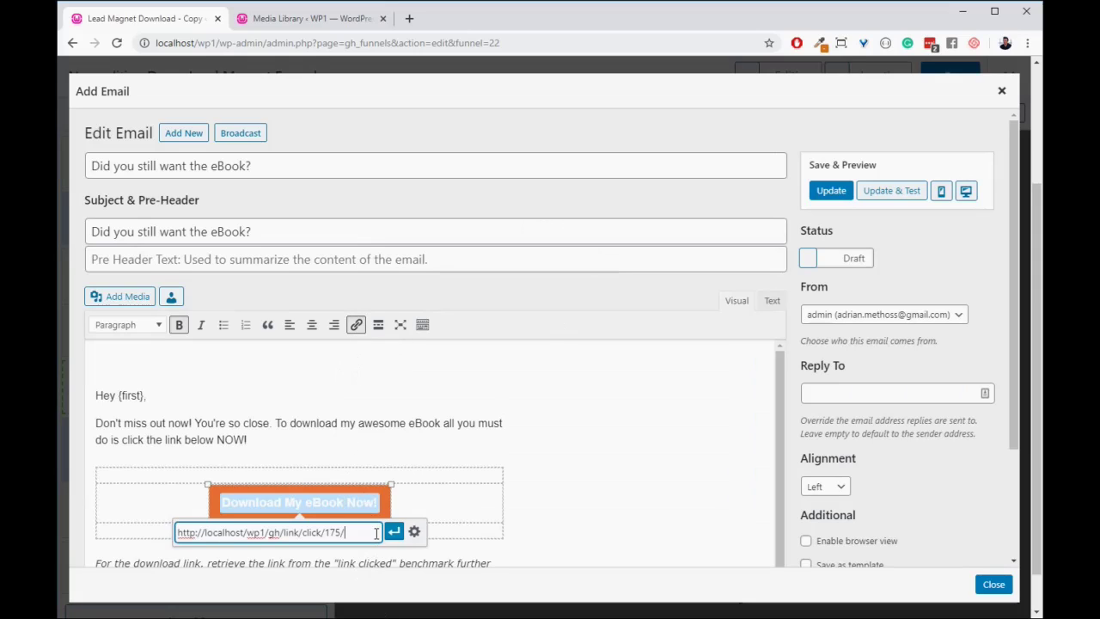
click(394, 532)
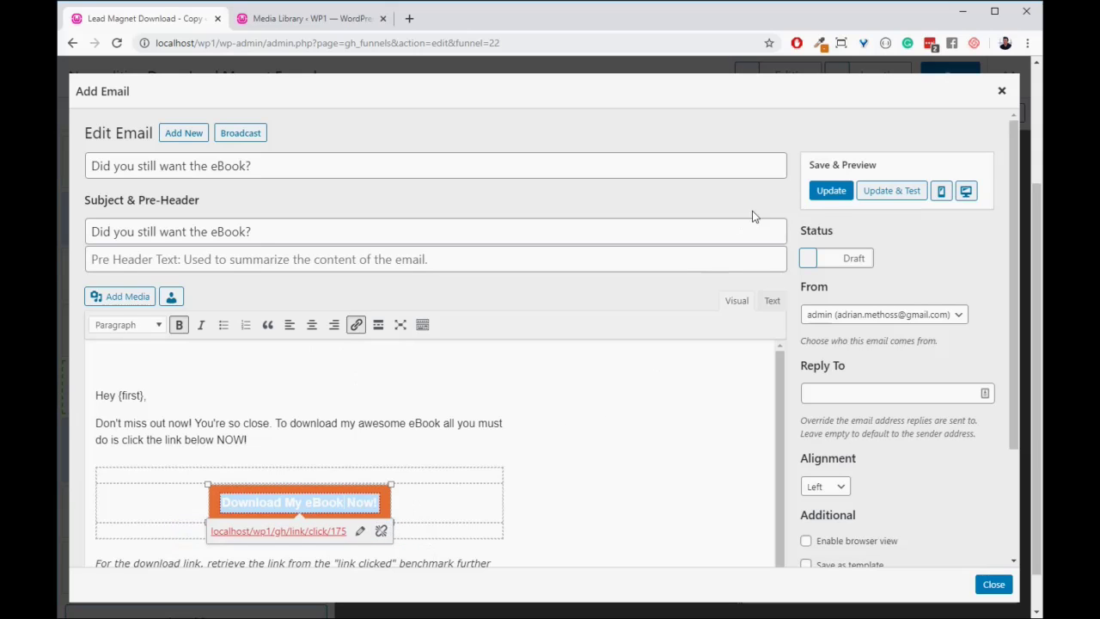
- Mark 'Did you still want the eBook?' Ready, update it, and close the editor
click(813, 258)
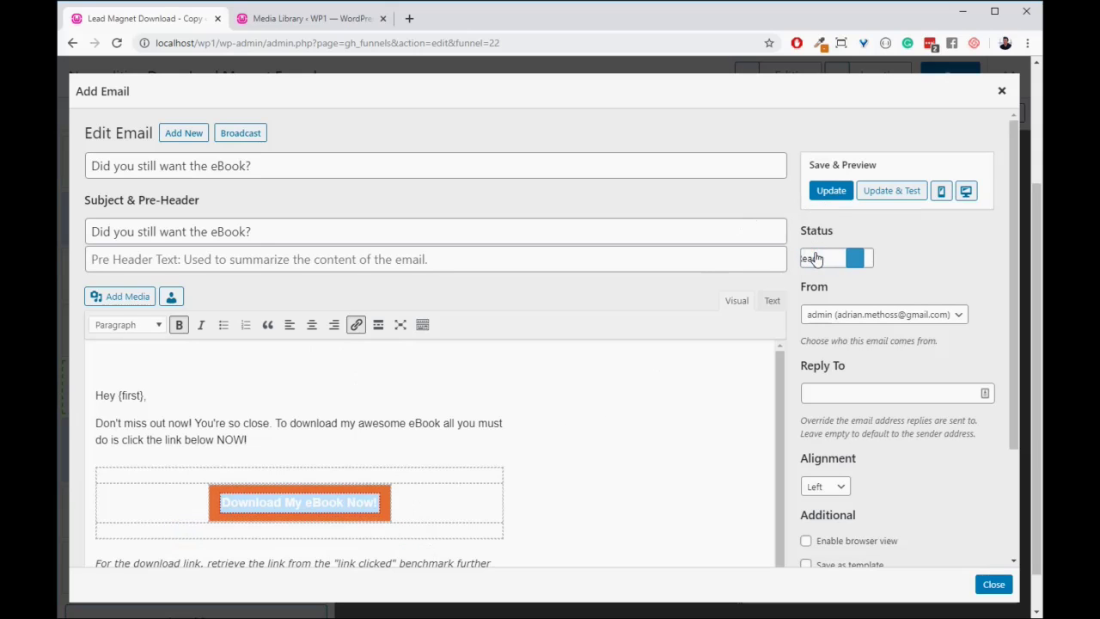
click(830, 190)
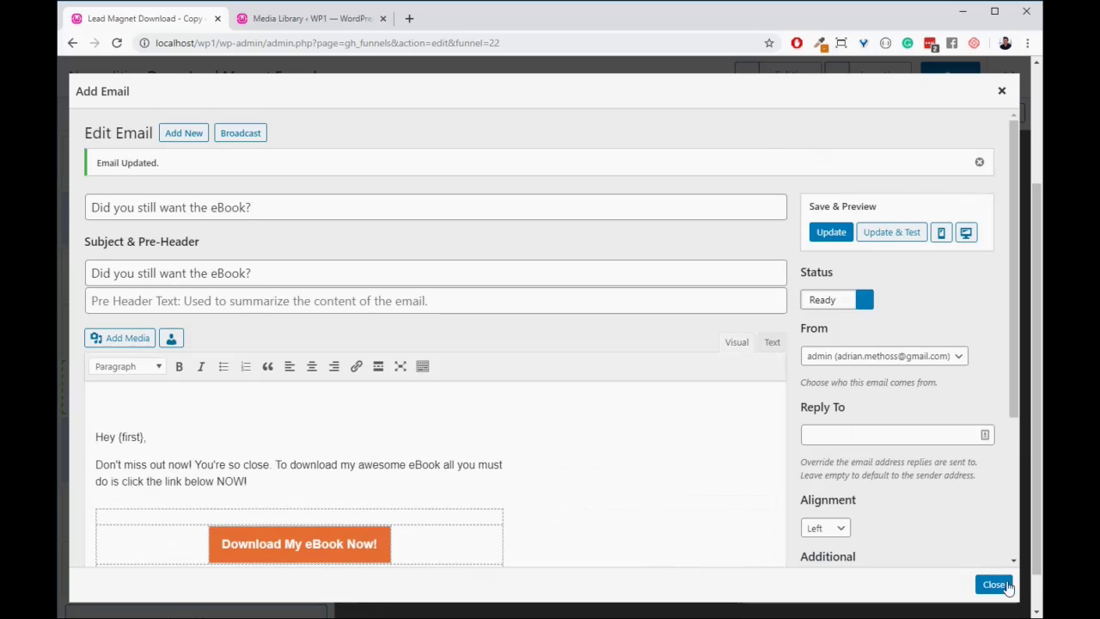
click(997, 586)
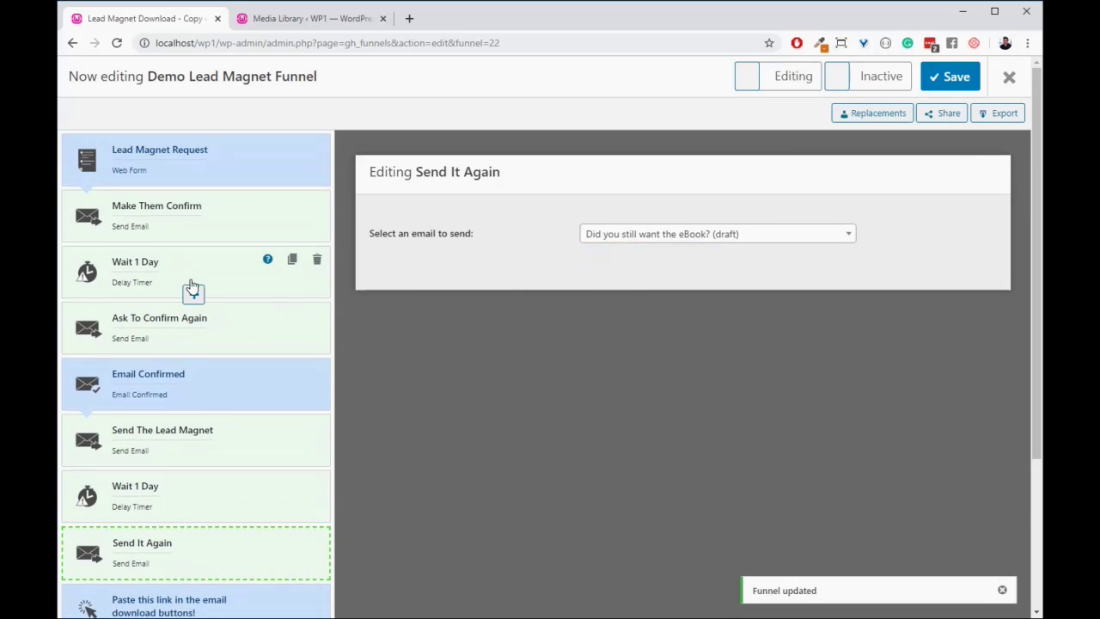
- Switch the Make Them Confirm email to Ready, update it, and close the editor
click(205, 216)
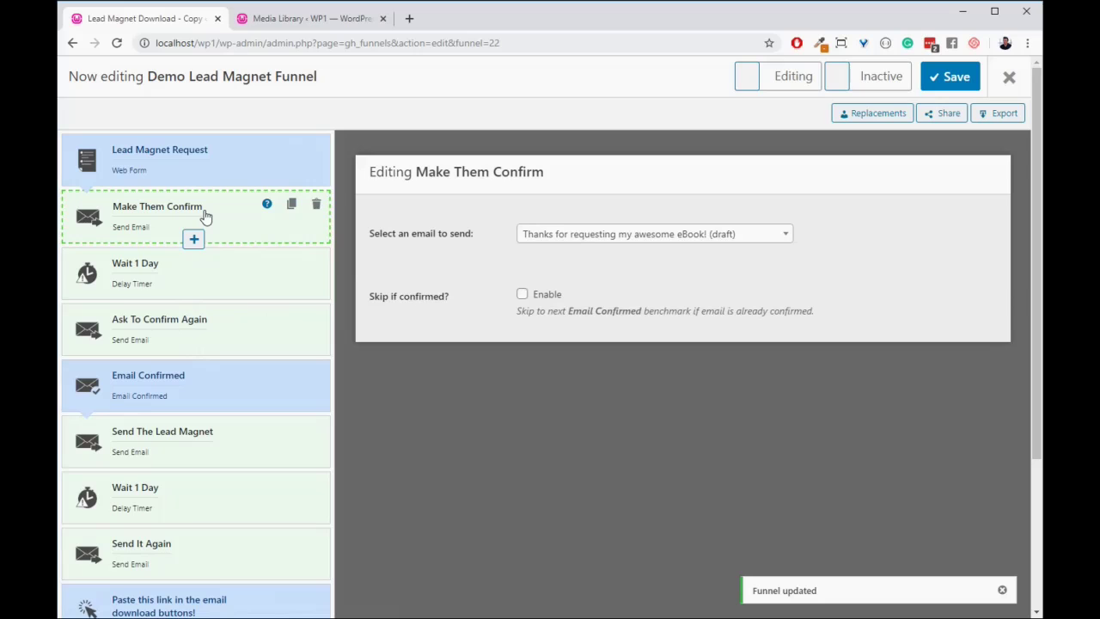
scroll(216, 402, down, 2)
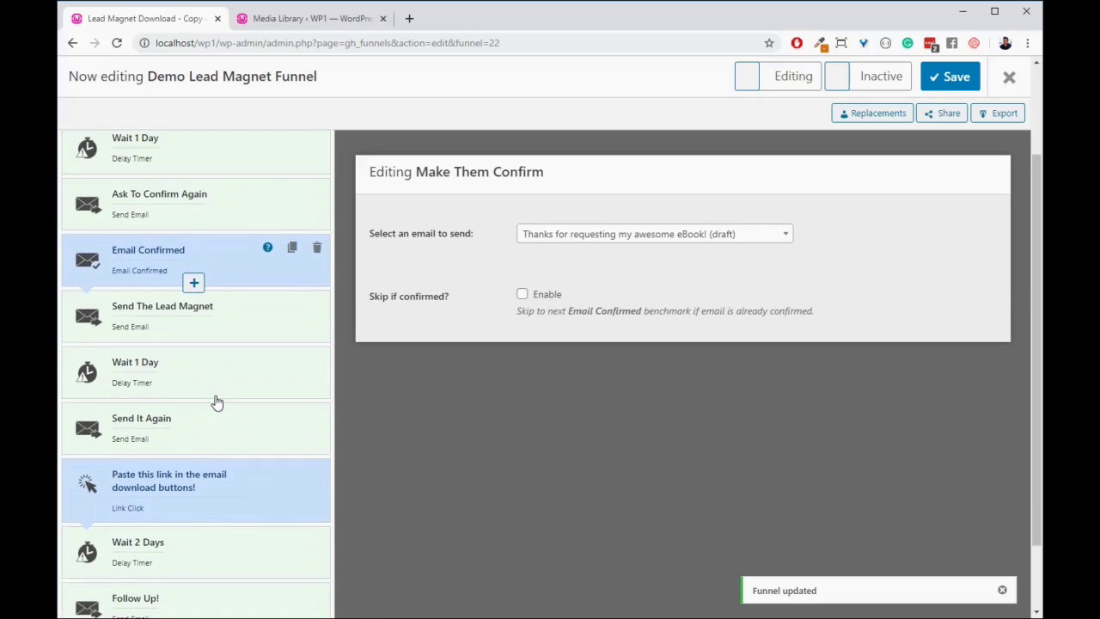
scroll(217, 402, up, 2)
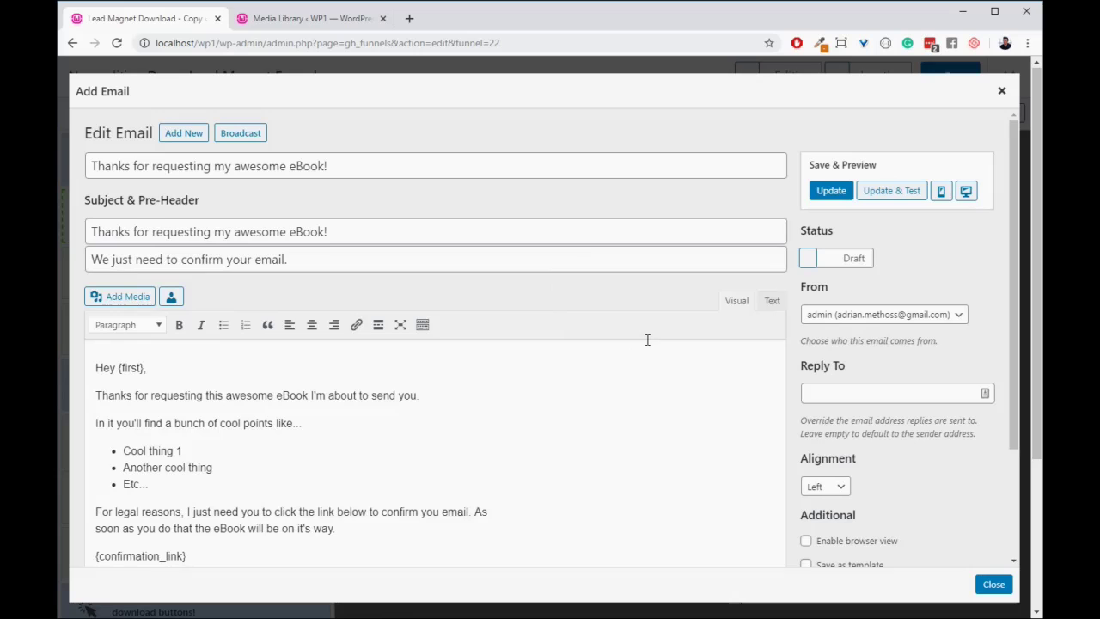
scroll(648, 335, down, 2)
scroll(647, 326, up, 2)
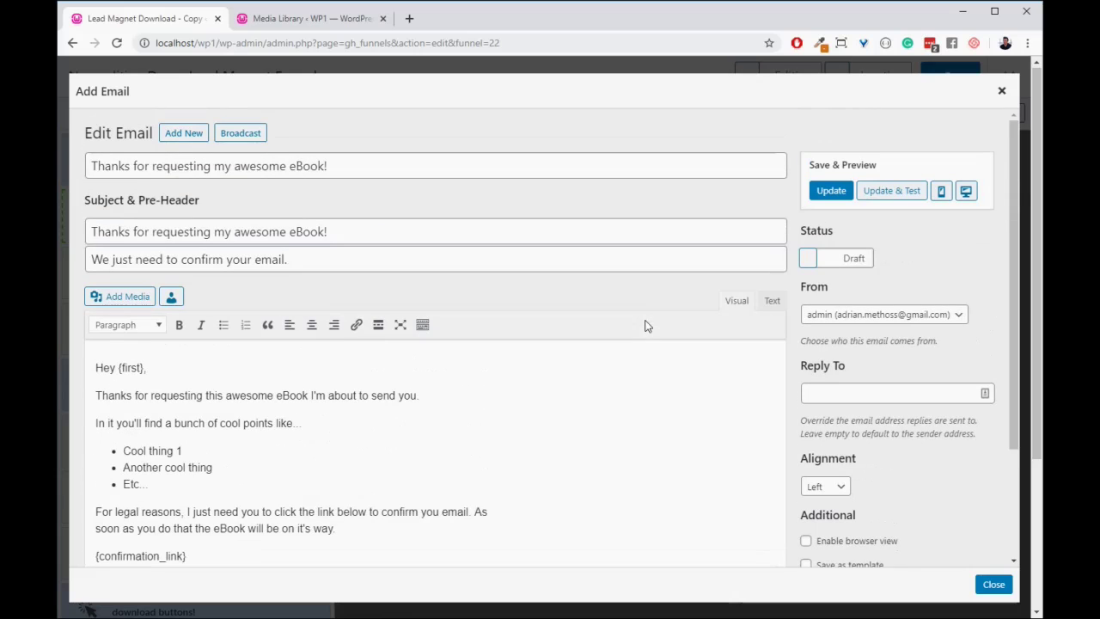
click(818, 261)
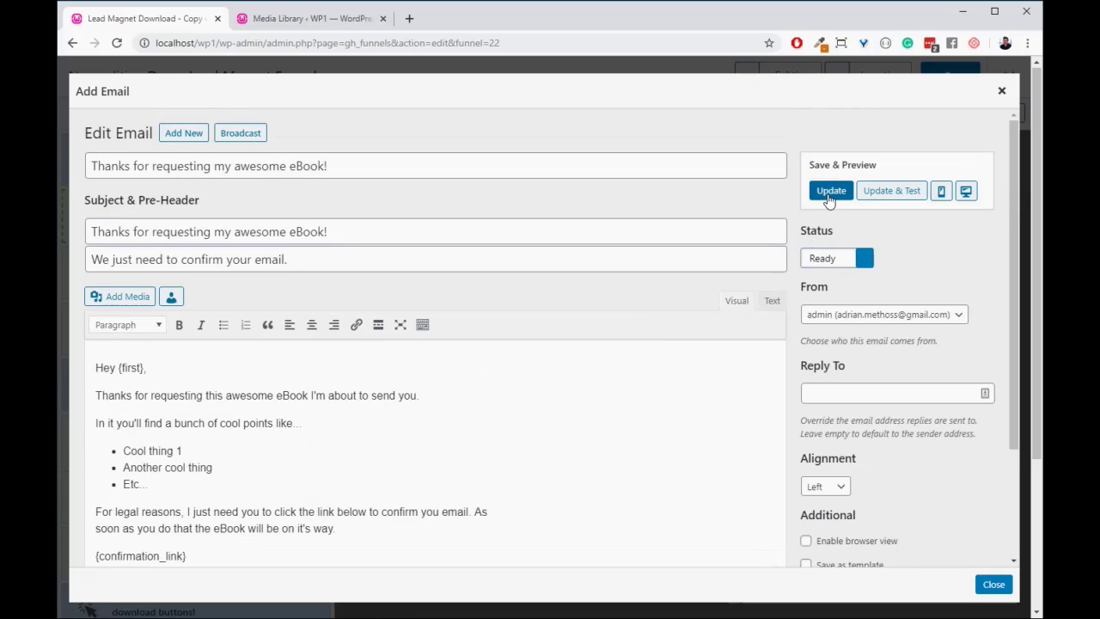
click(829, 194)
click(988, 585)
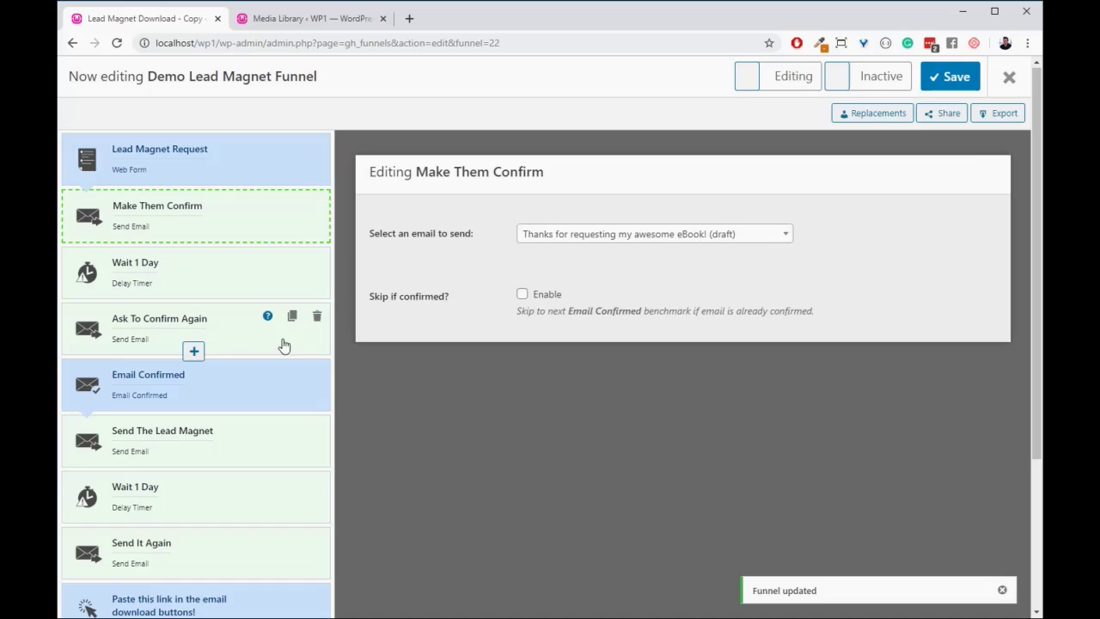
- Mark the Ask To Confirm Again email Ready, update it, and save the funnel
click(184, 326)
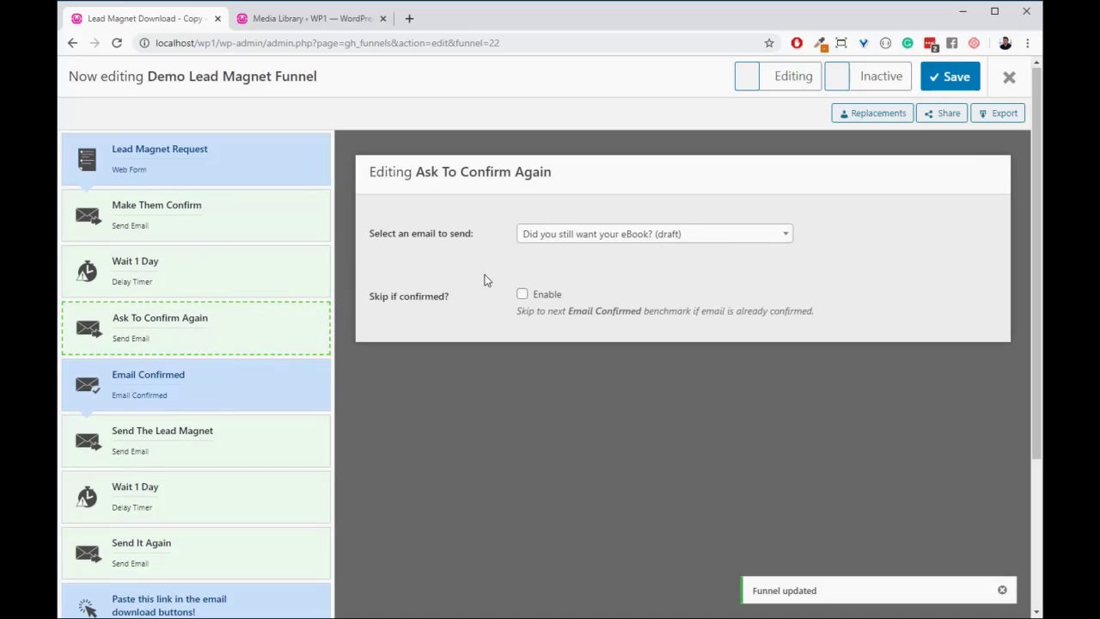
click(534, 261)
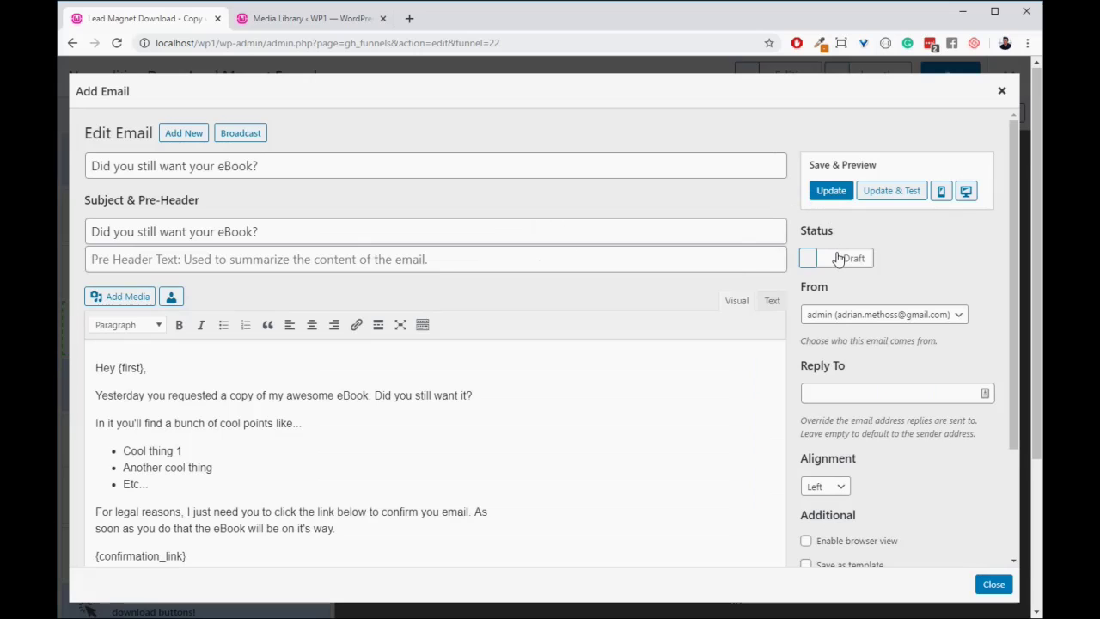
click(834, 257)
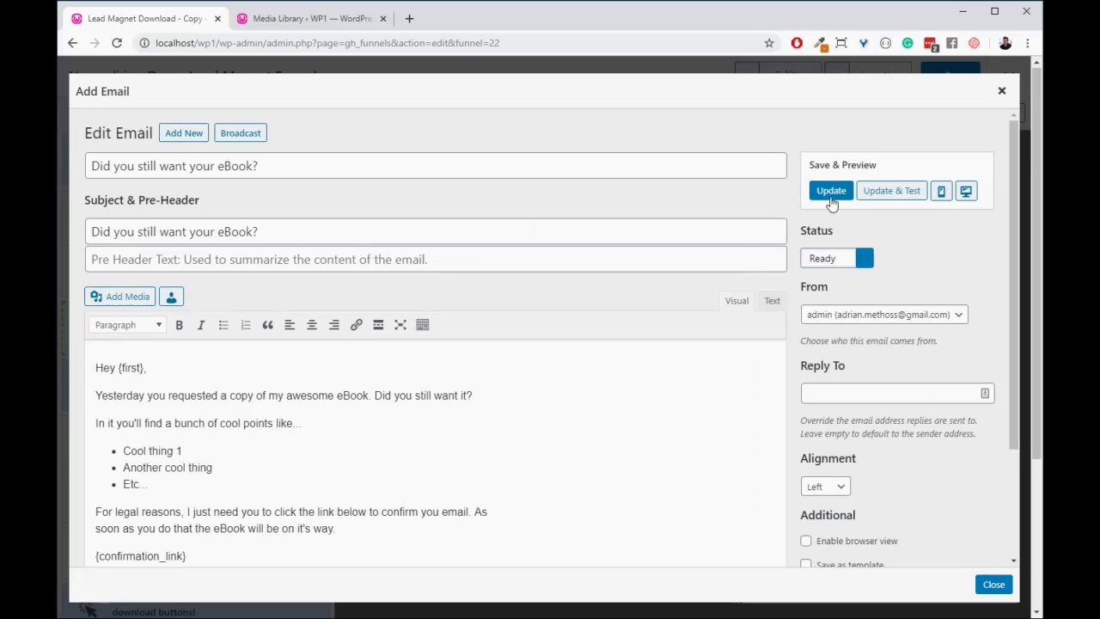
click(831, 190)
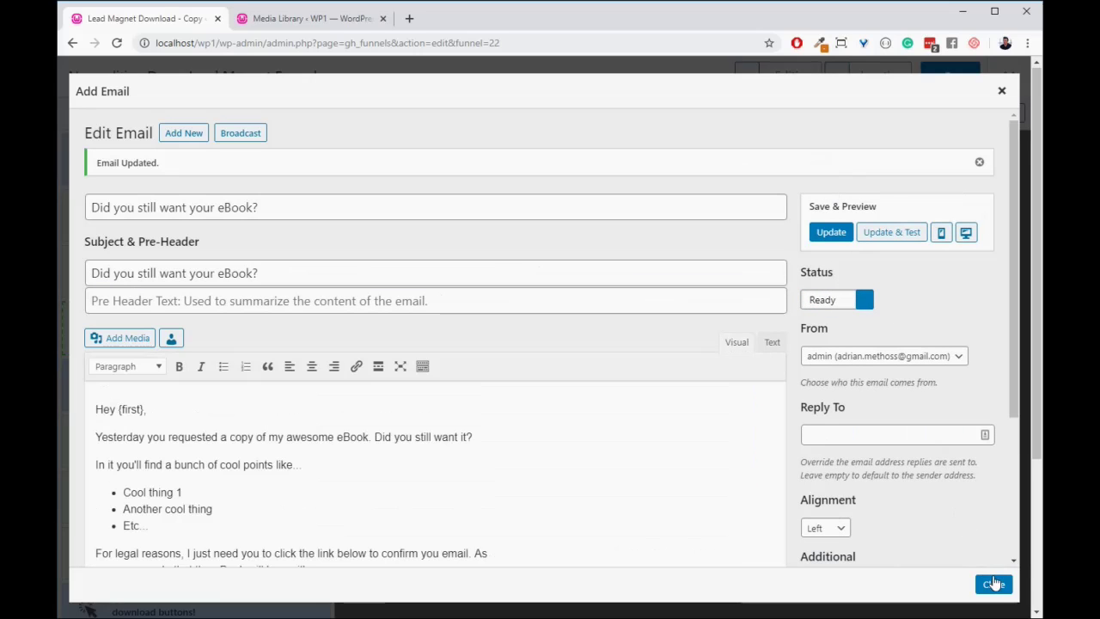
click(993, 585)
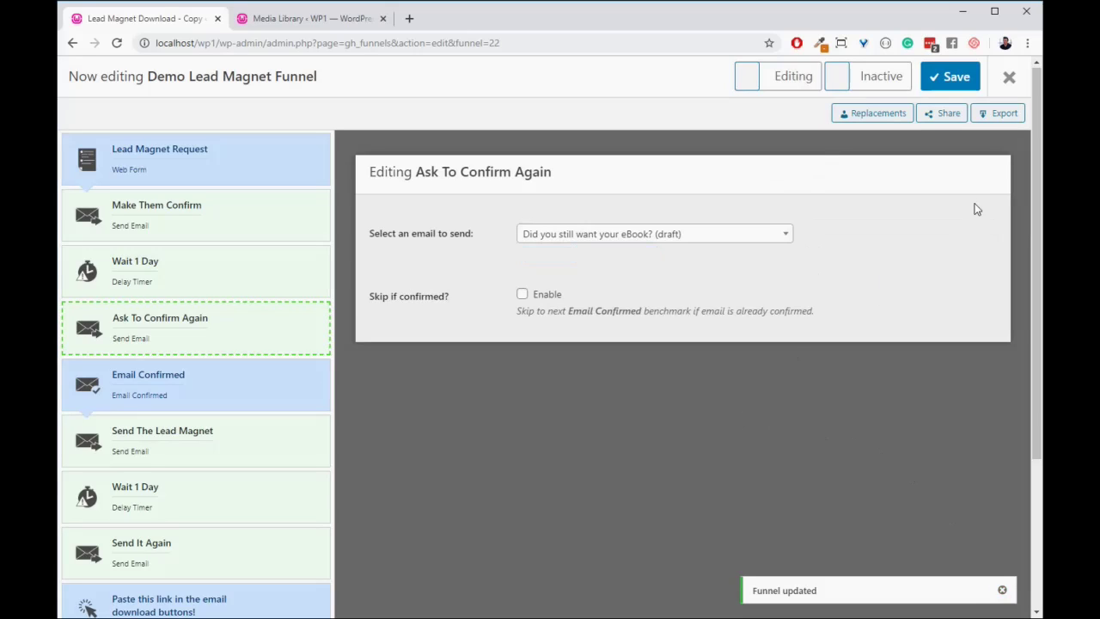
click(935, 81)
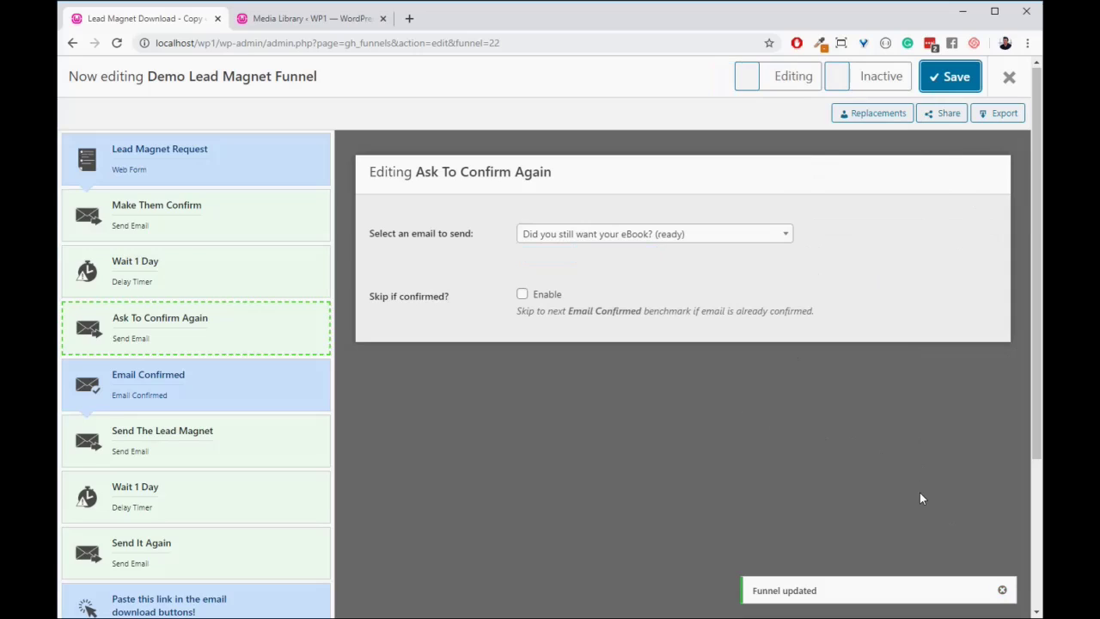
- Open the Follow Up! step's email 'What did you think of the eBook?' for editing
scroll(920, 492, down, 2)
scroll(919, 492, down, 1)
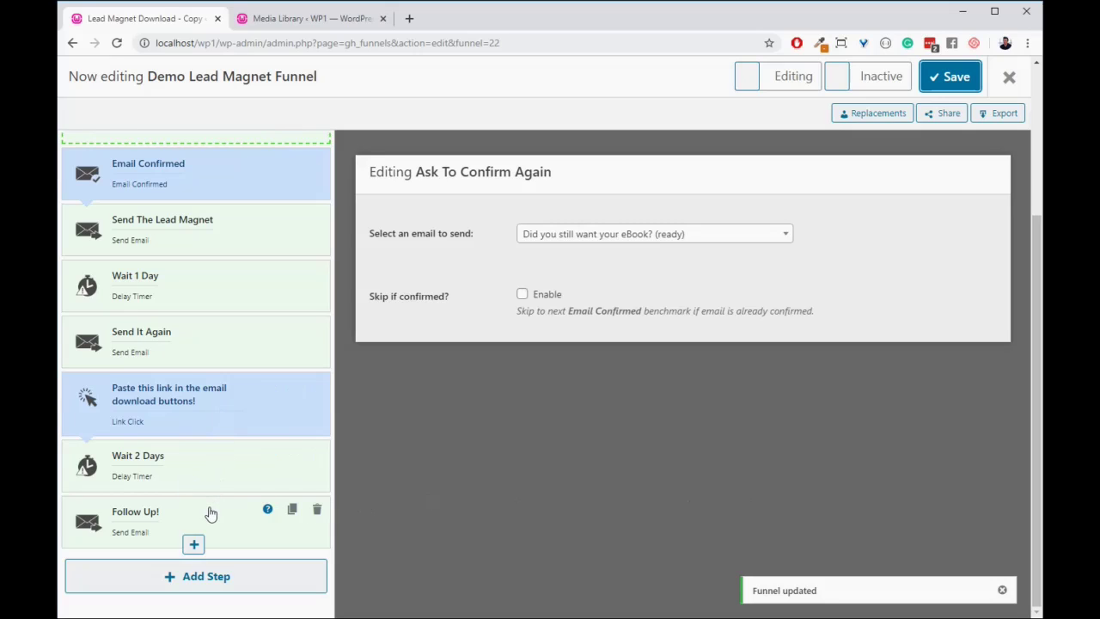
click(210, 514)
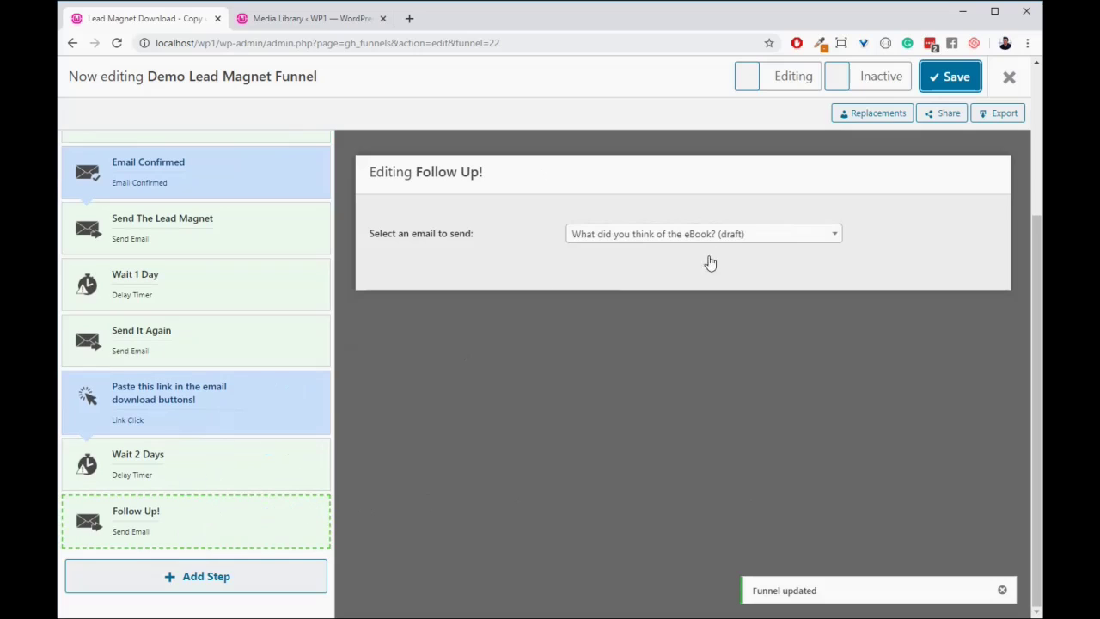
click(593, 256)
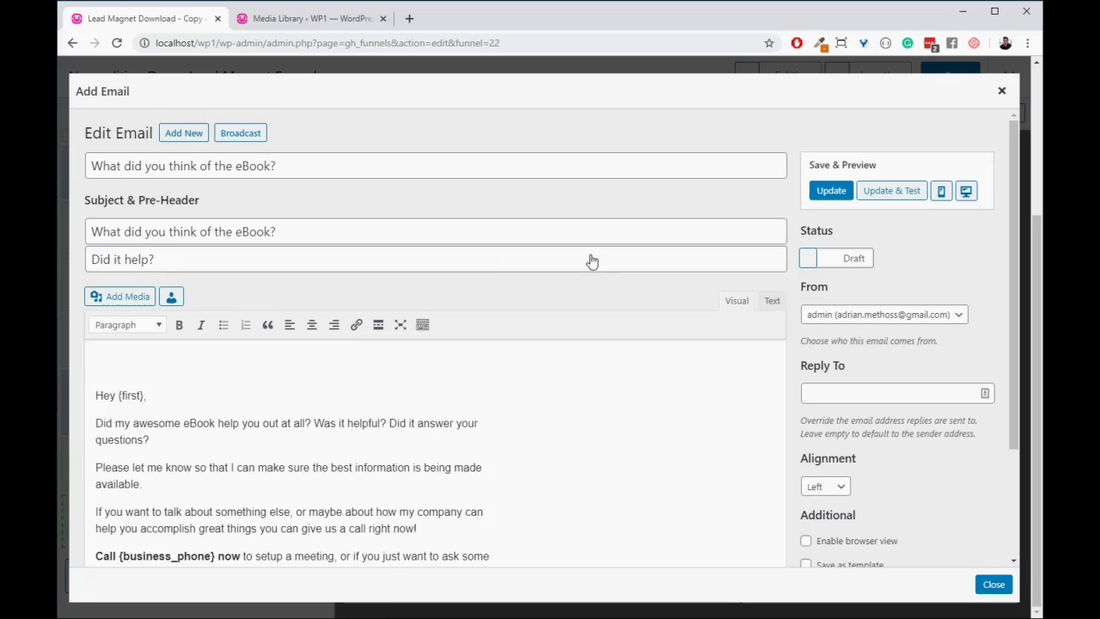
scroll(763, 462, down, 1)
scroll(763, 463, down, 1)
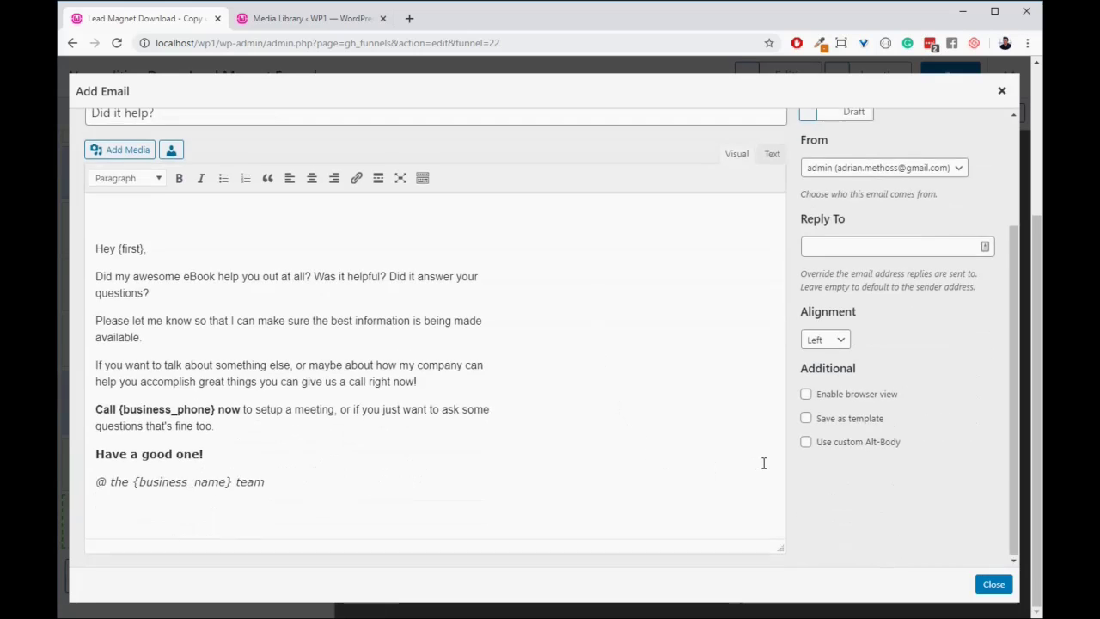
scroll(763, 462, up, 1)
scroll(763, 462, up, 1)
scroll(763, 462, up, 1)
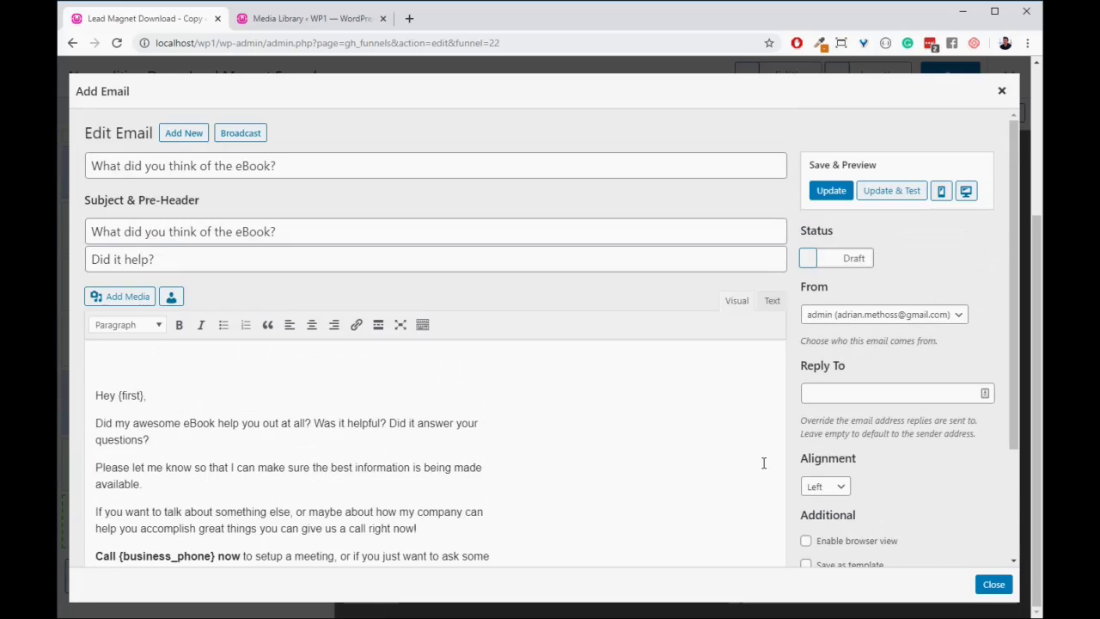
scroll(763, 462, down, 2)
scroll(763, 462, up, 1)
scroll(763, 462, up, 1)
- Set the follow-up email to Ready, update it, and dismiss the Funnel updated notice
click(827, 260)
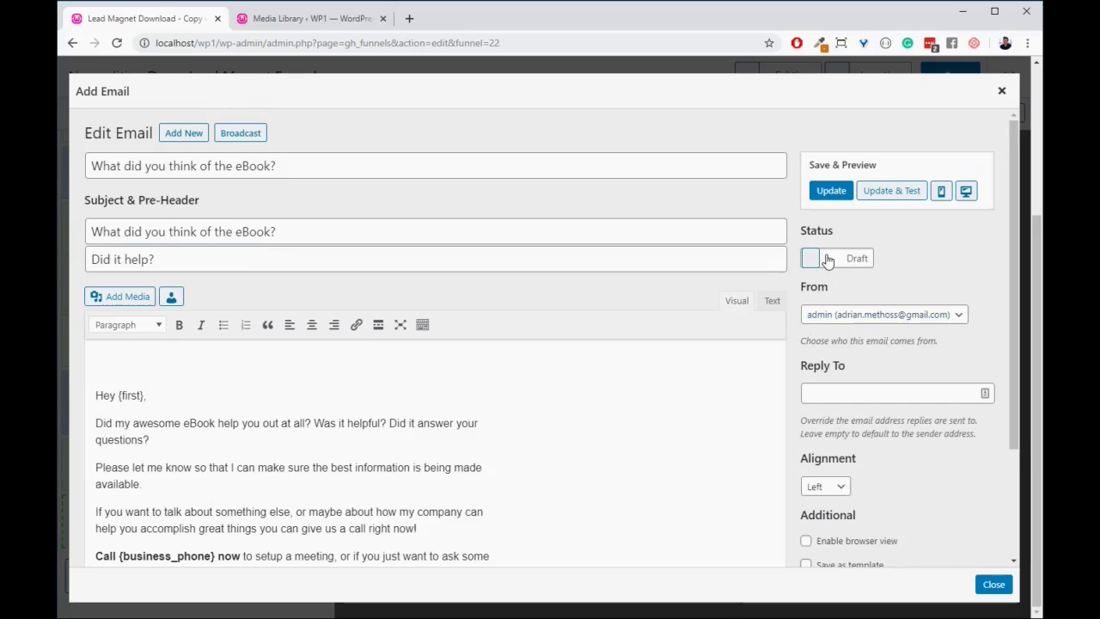
click(830, 192)
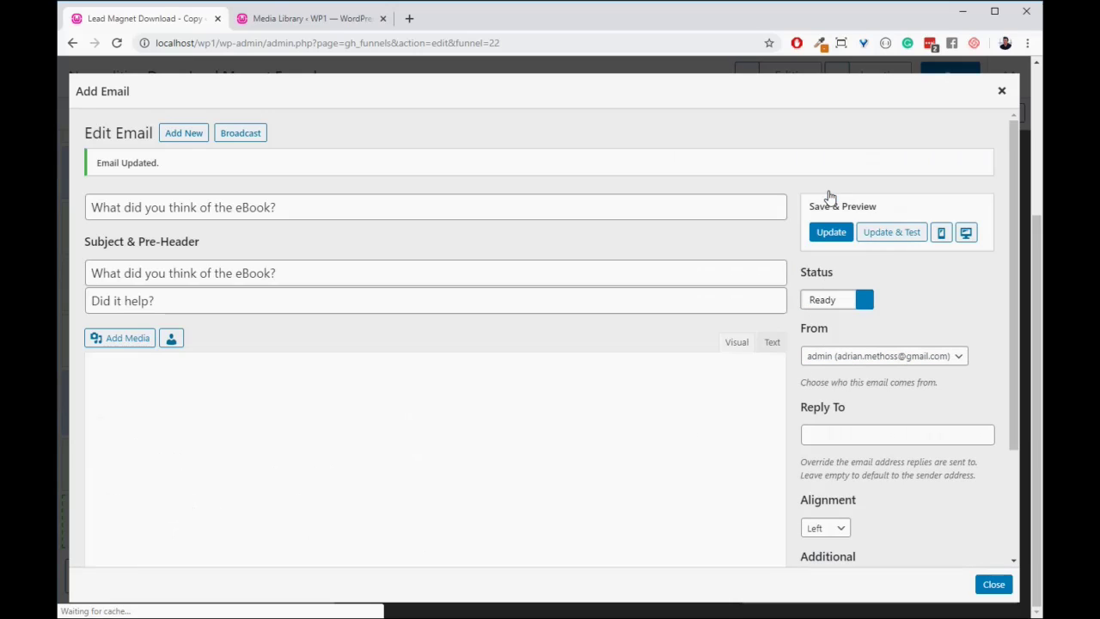
click(994, 586)
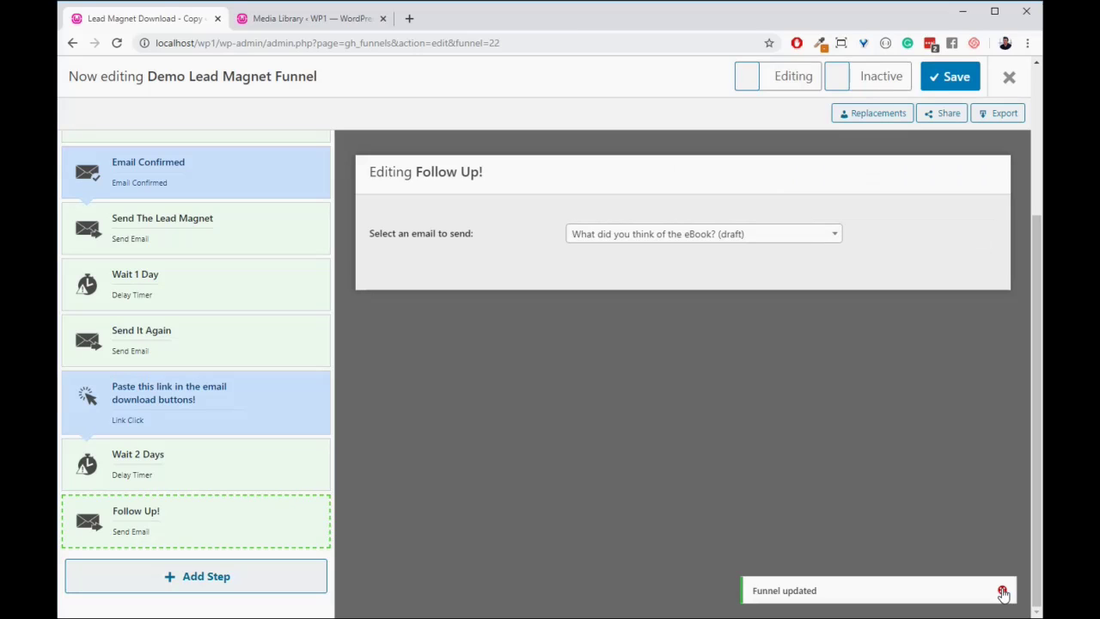
click(1002, 591)
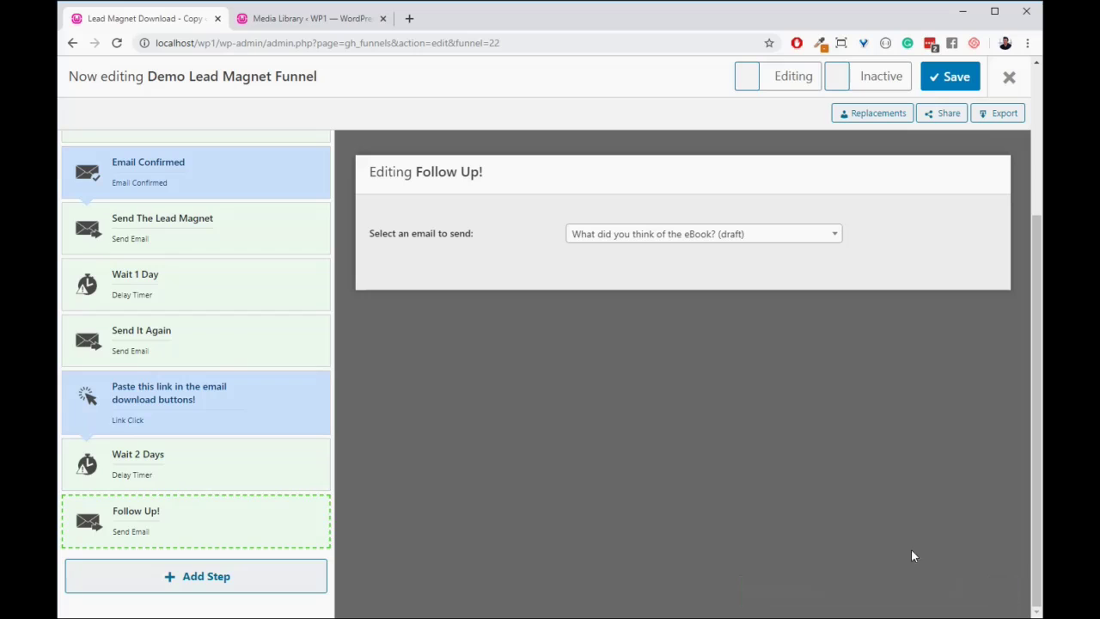
scroll(757, 421, up, 1)
scroll(757, 421, up, 2)
scroll(757, 421, up, 2)
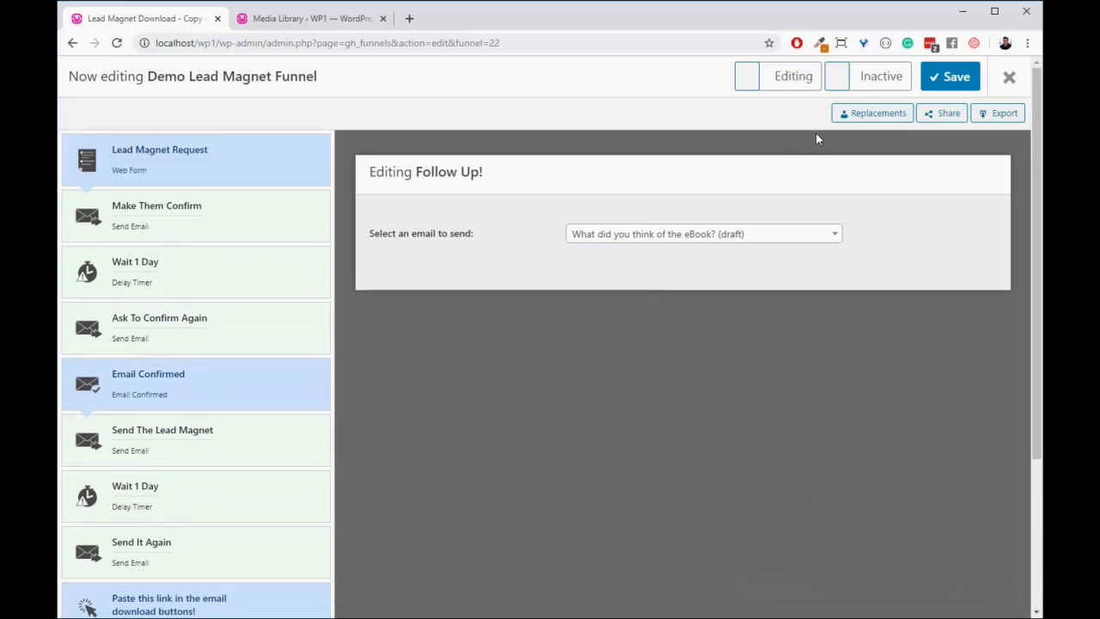
- Switch Demo Lead Magnet Funnel from Inactive to Active and save it
click(841, 86)
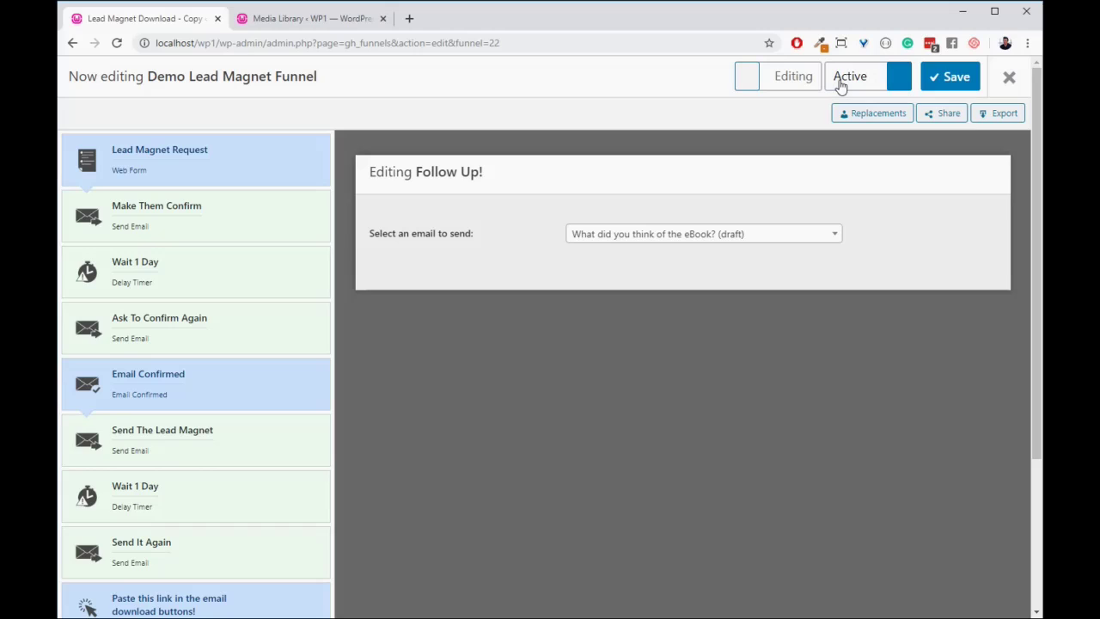
click(952, 79)
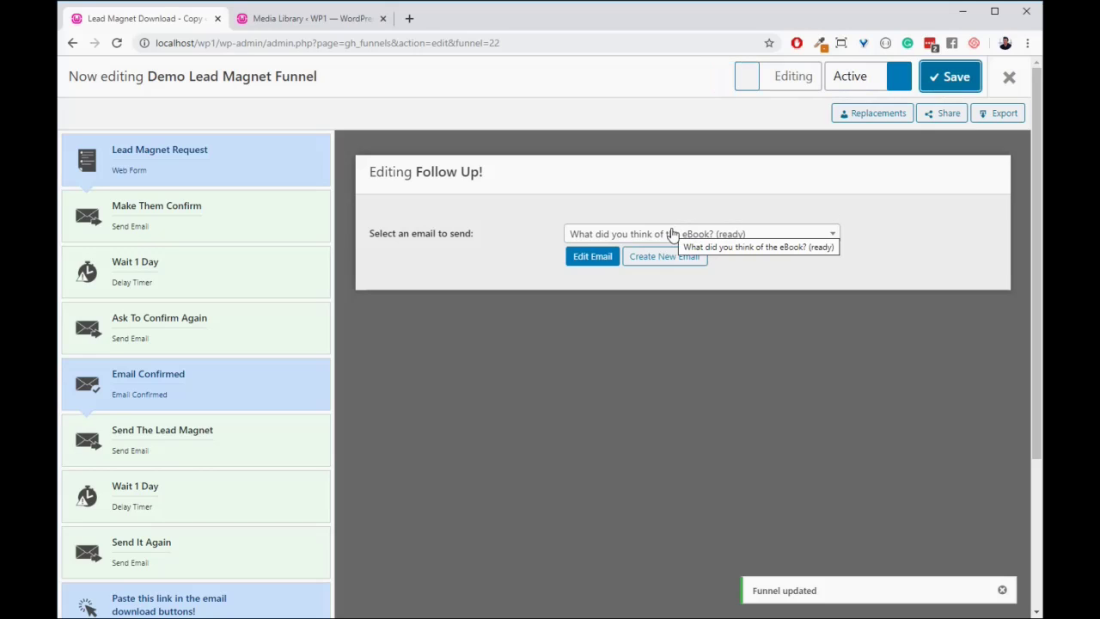
- Copy the Lead Magnet Request form's [gh_form id="167"] shortcode from its step settings
click(230, 178)
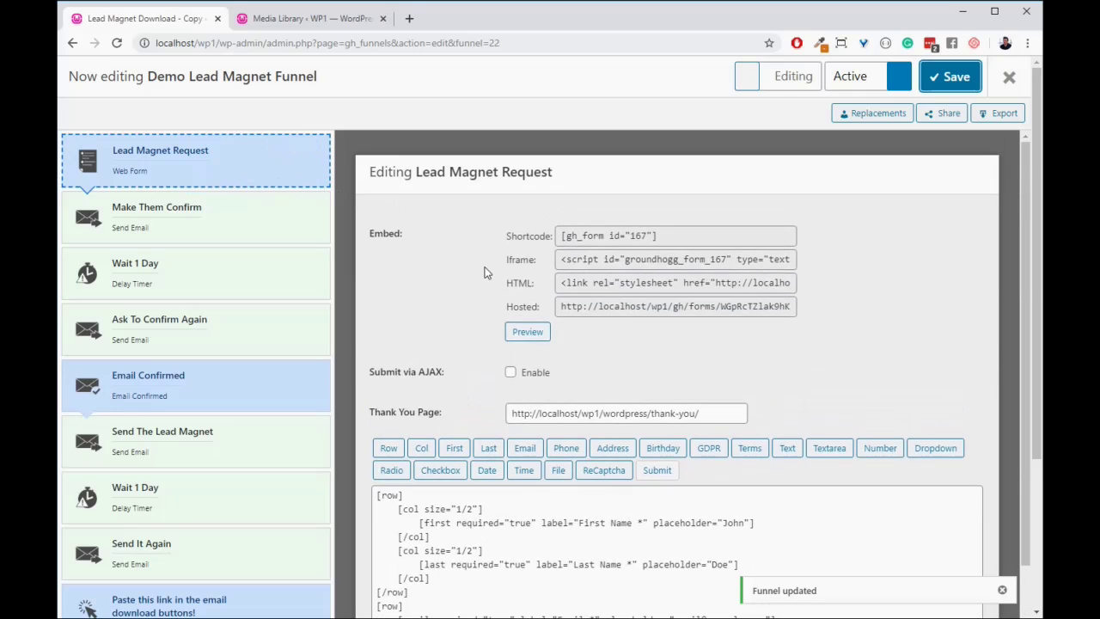
click(610, 240)
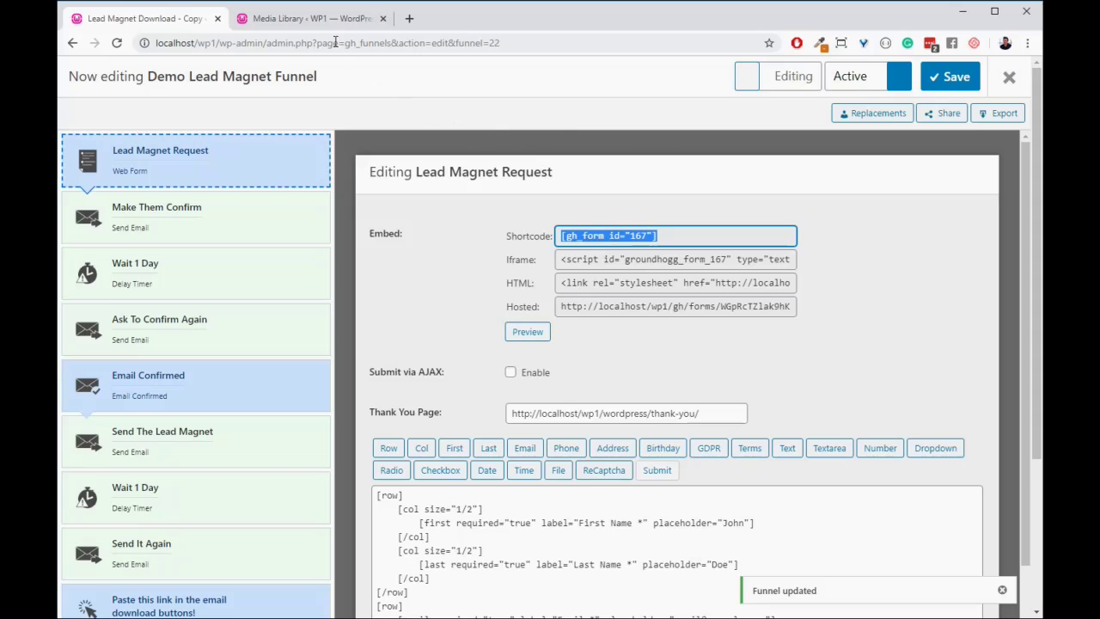
click(359, 19)
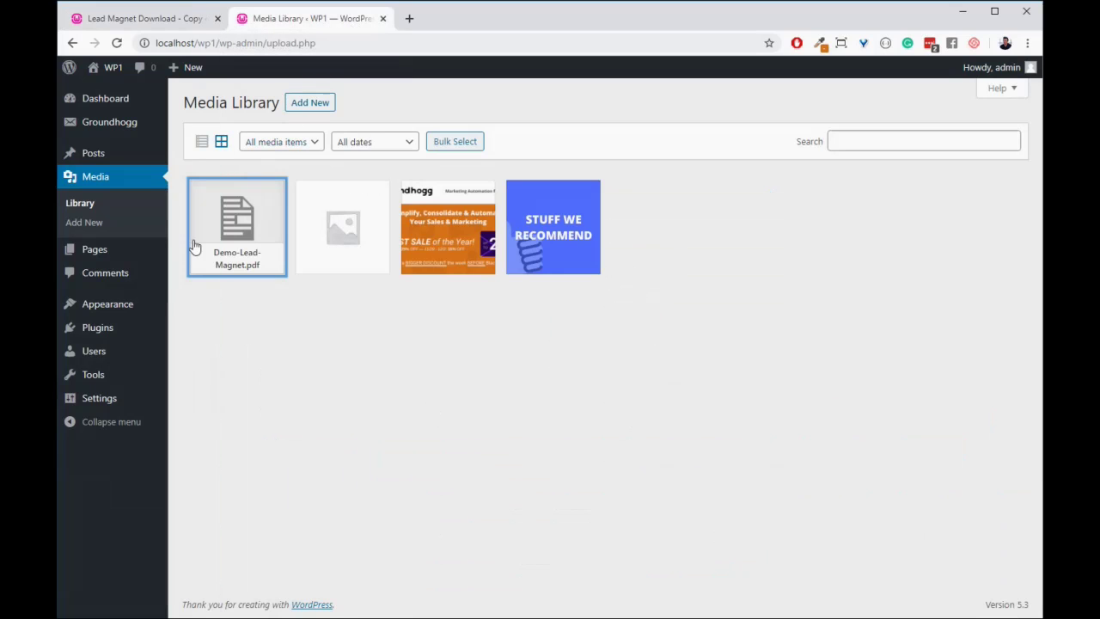
mouse_move(94, 249)
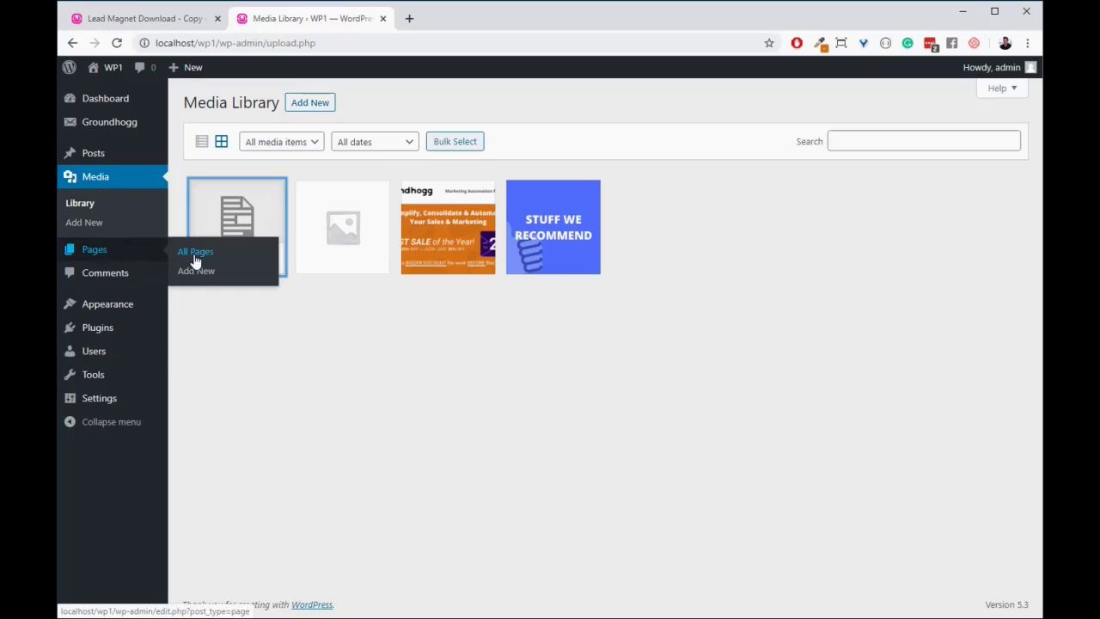
- Create a new WordPress page titled 'Lead Magnet Download'
click(212, 275)
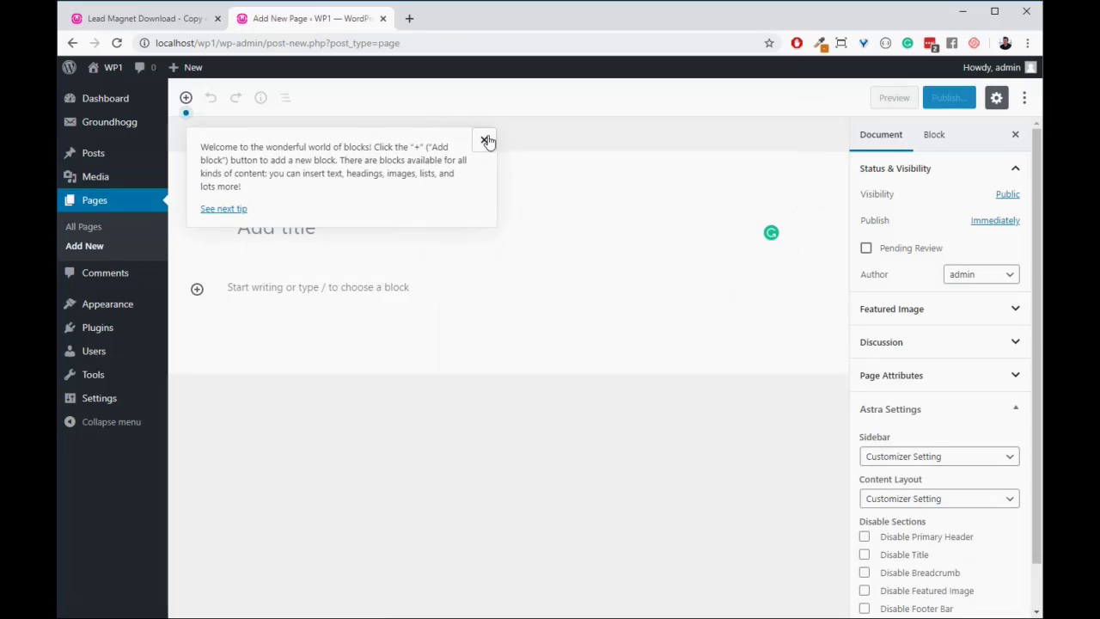
click(484, 140)
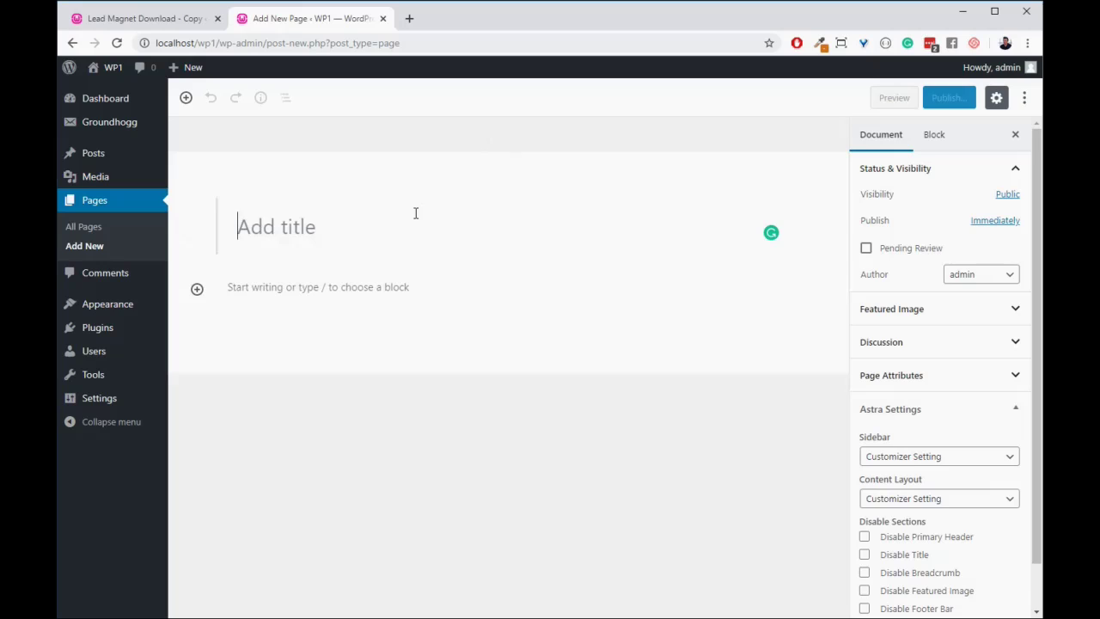
text(LEad Magen)
key(BackSpace)
key(BackSpace)
key(BackSpace)
key(BackSpace)
key(BackSpace)
text(ead Magnetr)
key(BackSpace)
key(BackSpace)
text(Down)
key(BackSpace)
text(nload)
- Paste the [gh_form id="167"] shortcode into the page body and start publishing
key(Return)
text([gh_form id="167"])
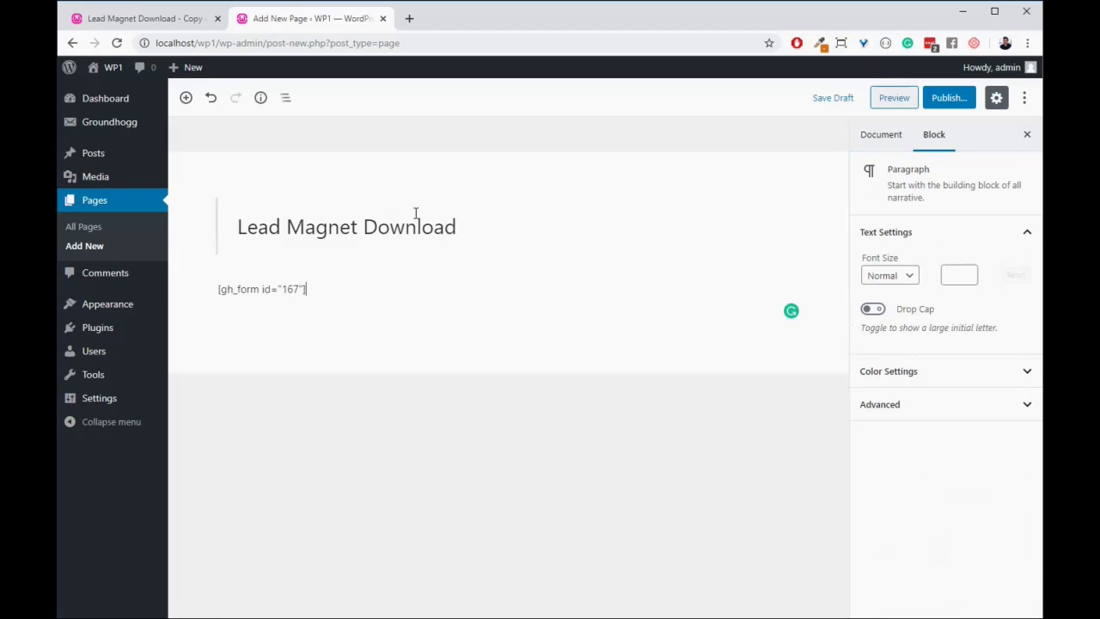
click(935, 110)
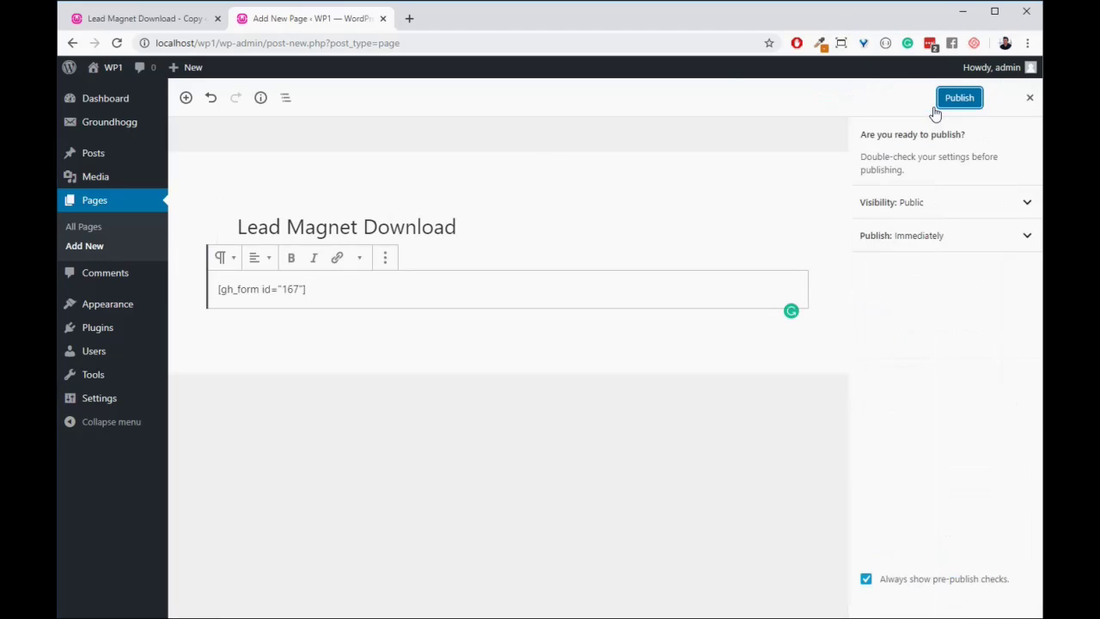
- Confirm publishing and view the live Lead Magnet Download page's signup form
click(958, 105)
click(905, 248)
scroll(745, 361, down, 1)
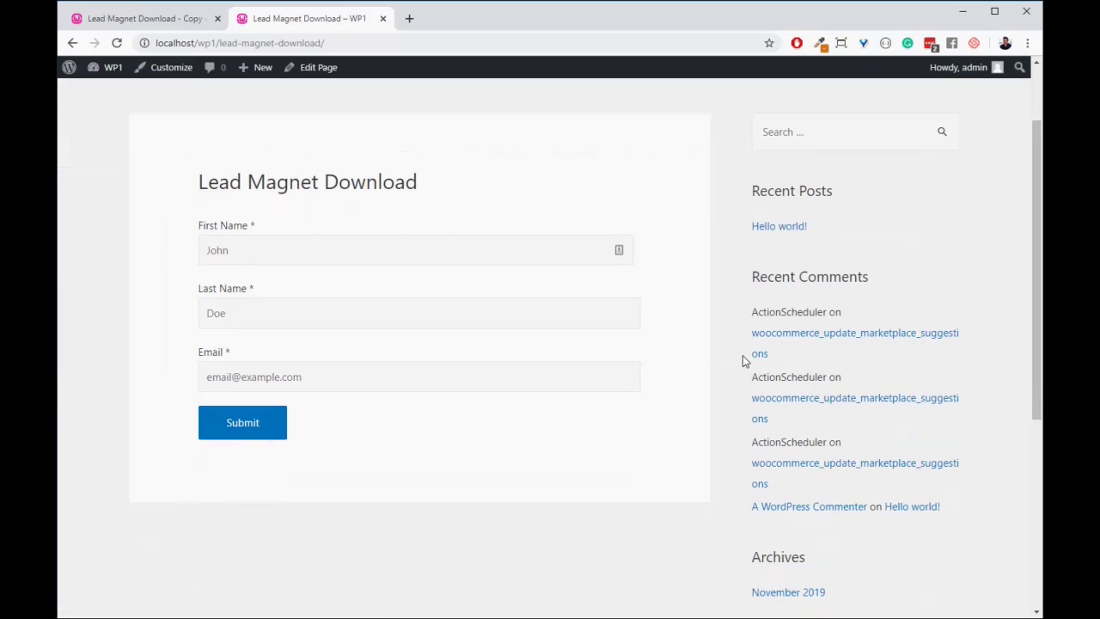